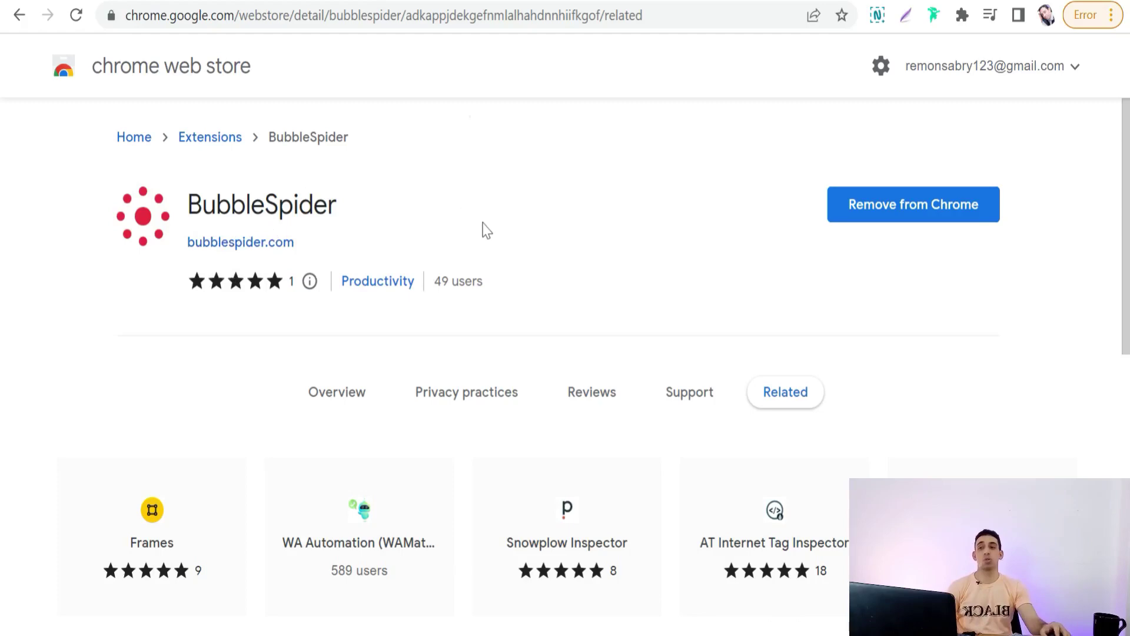
Fetch BubbleSpider's popular Redbubble tags for 'swimming', finding 1175 tags.
{"action": "left_click", "coordinate": [961, 15]}
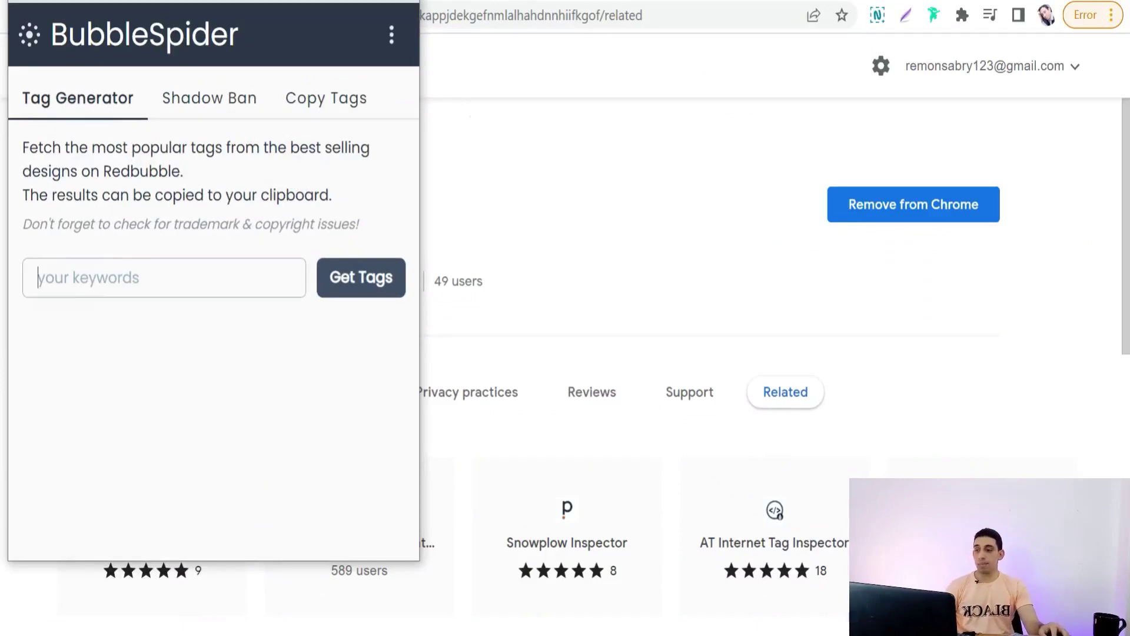
{"action": "type", "text": "swimming"}
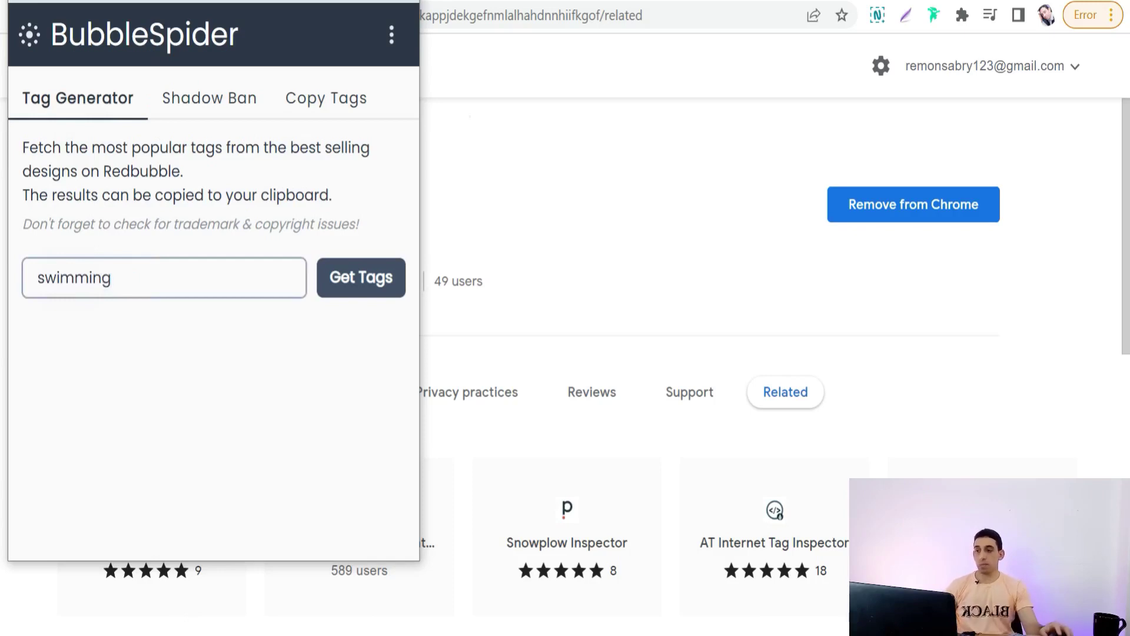
{"action": "left_click", "coordinate": [362, 285]}
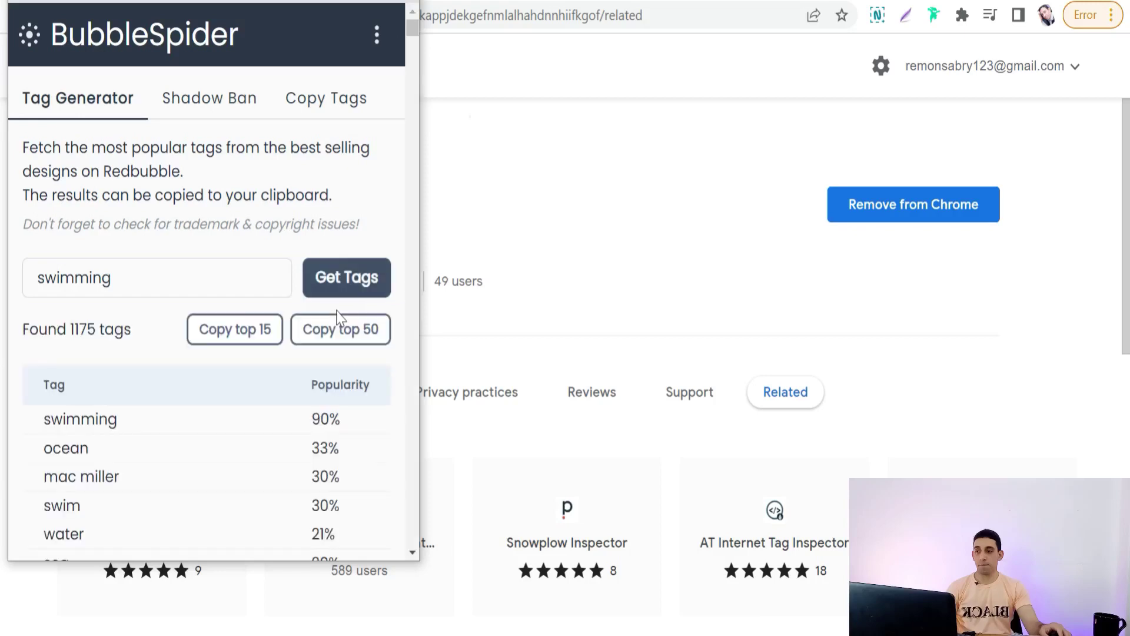
{"action": "scroll", "coordinate": [225, 396], "scroll_direction": "down", "scroll_amount": 3}
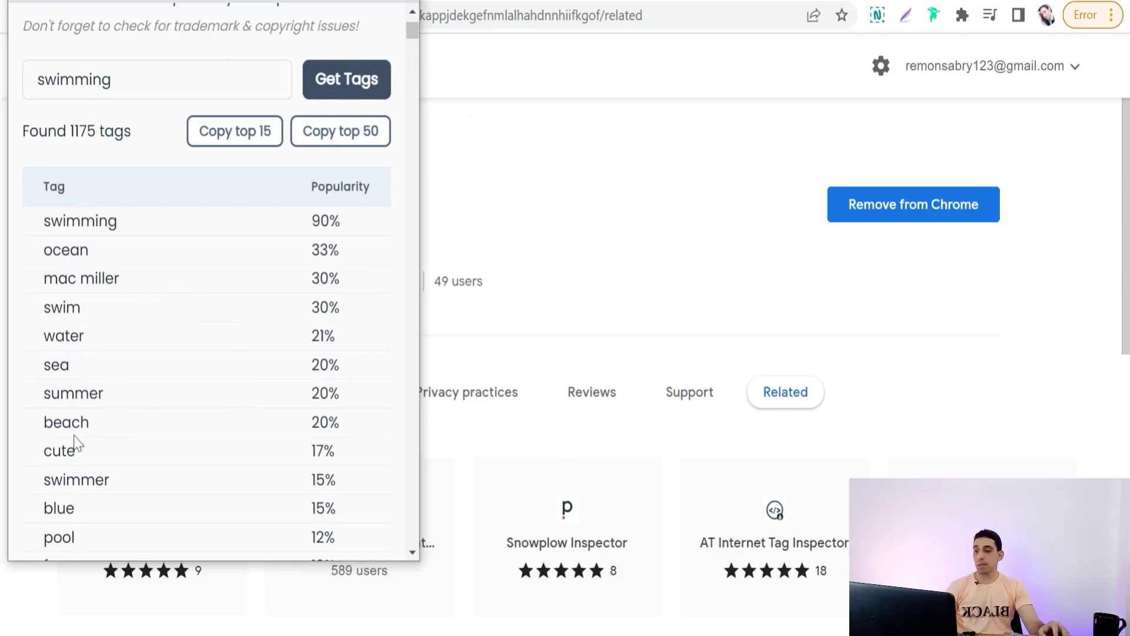
Copy the top 15 swimming tags and close the BubbleSpider popup.
{"action": "scroll", "coordinate": [103, 506], "scroll_direction": "down", "scroll_amount": 3}
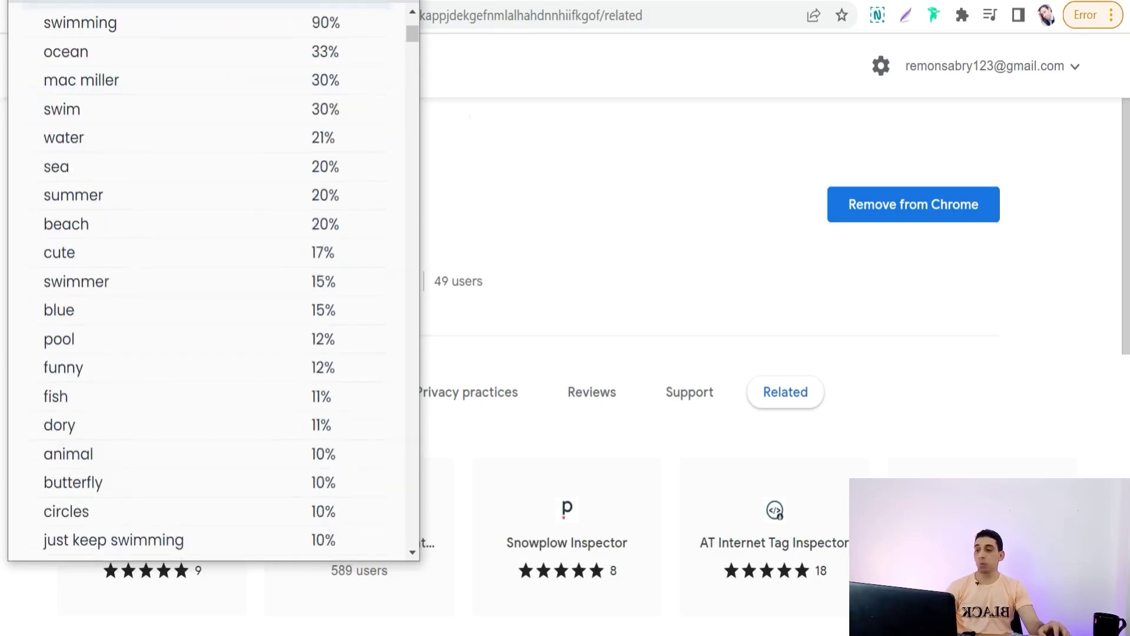
{"action": "scroll", "coordinate": [190, 340], "scroll_direction": "up", "scroll_amount": 5}
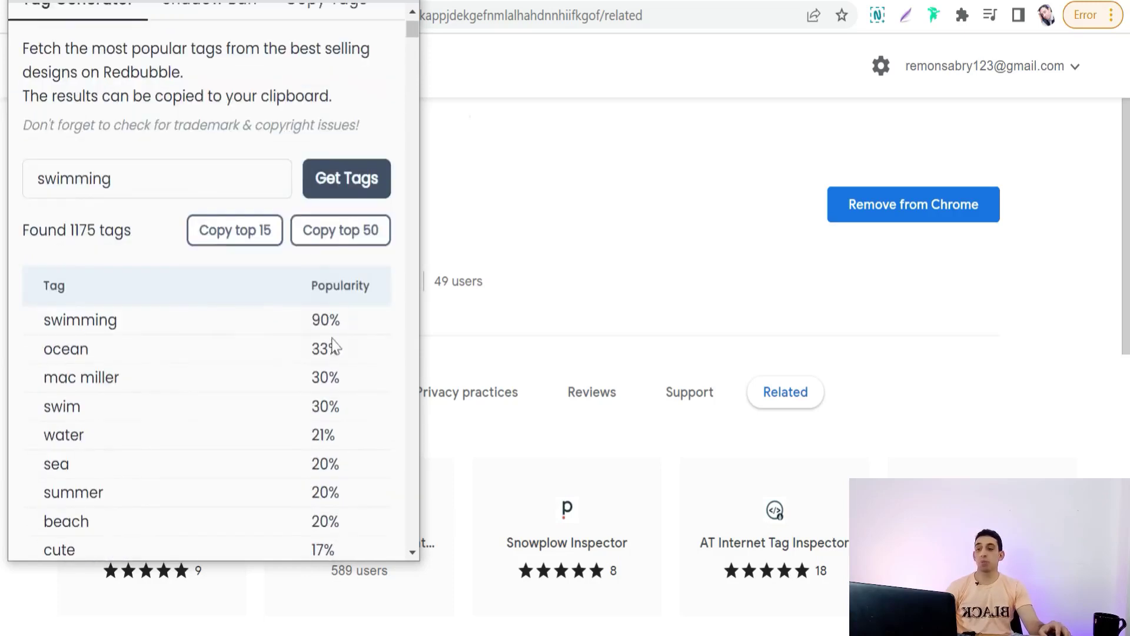
{"action": "scroll", "coordinate": [315, 402], "scroll_direction": "down", "scroll_amount": 3}
{"action": "scroll", "coordinate": [303, 373], "scroll_direction": "up", "scroll_amount": 5}
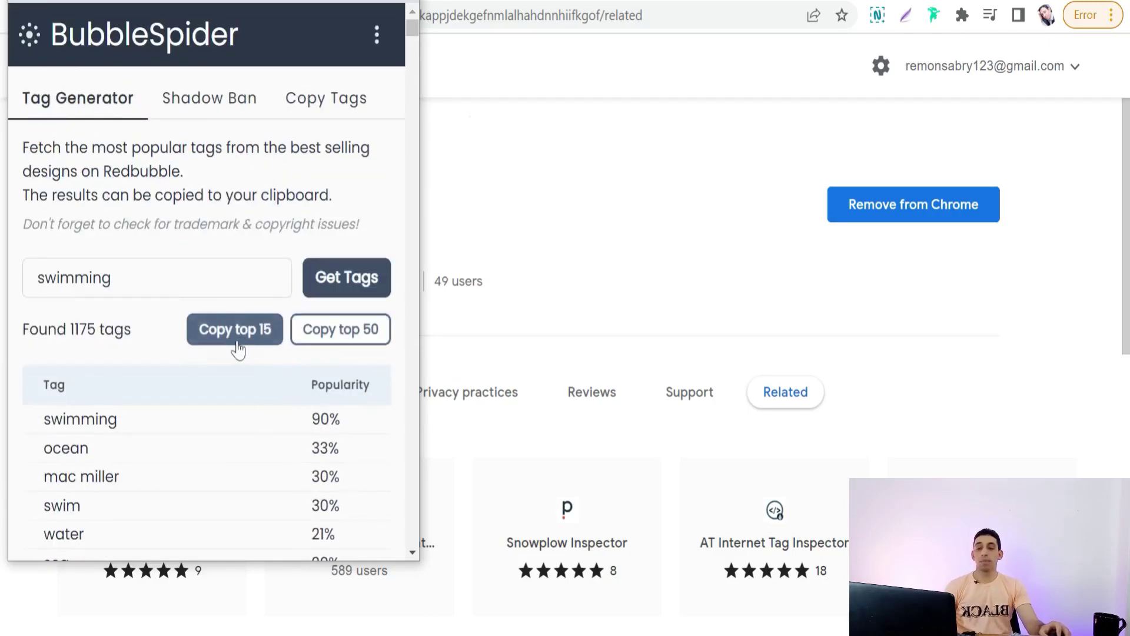
{"action": "left_click", "coordinate": [270, 347]}
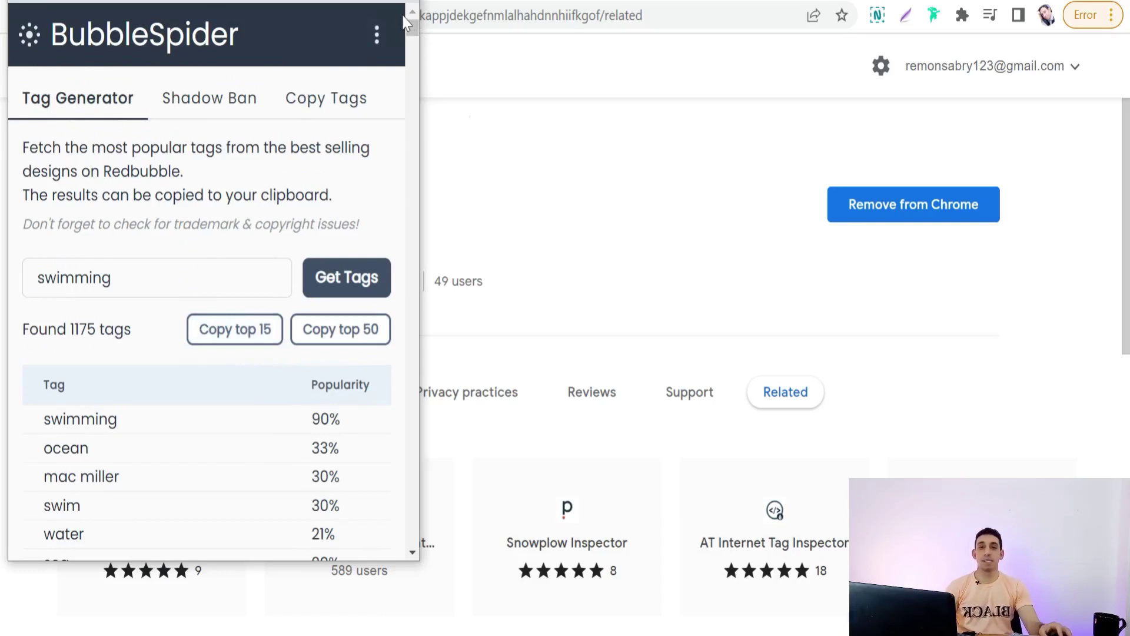
{"action": "key", "text": "Escape"}
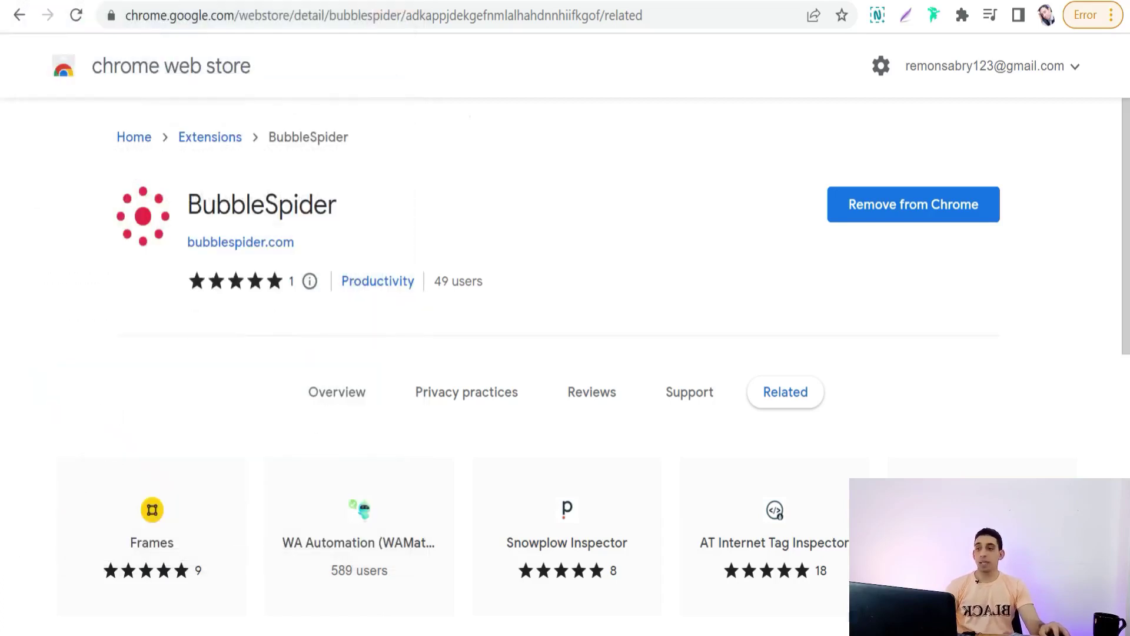
Show the Allow Select And Copy listing, then bring up the Redbubble metal print page.
{"action": "key", "text": "ctrl+Tab"}
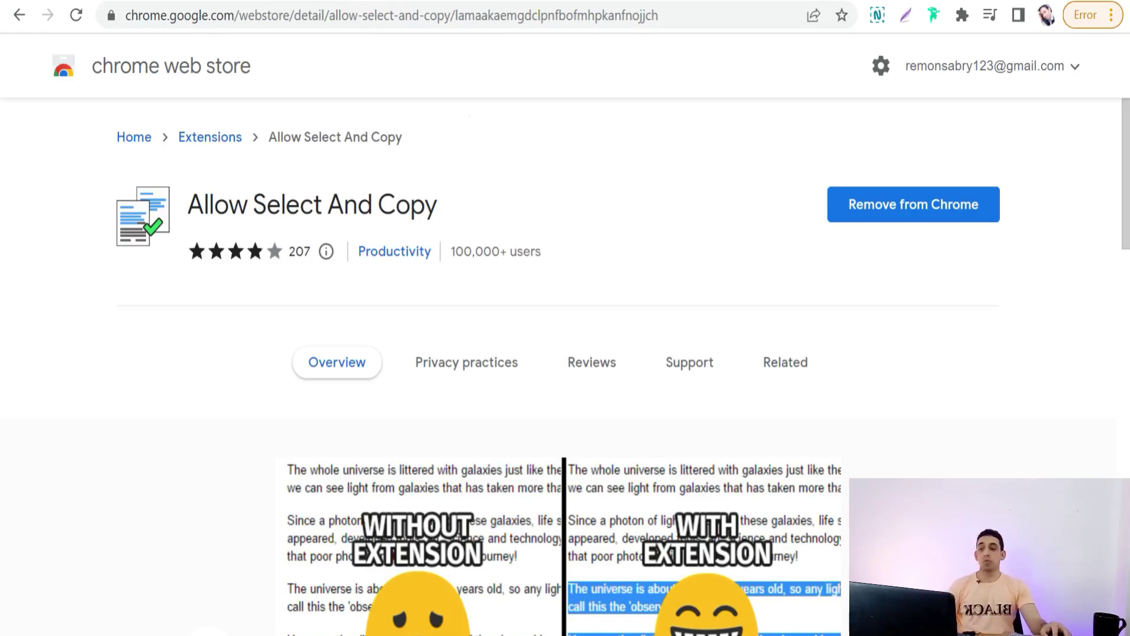
{"action": "left_click", "coordinate": [415, 574]}
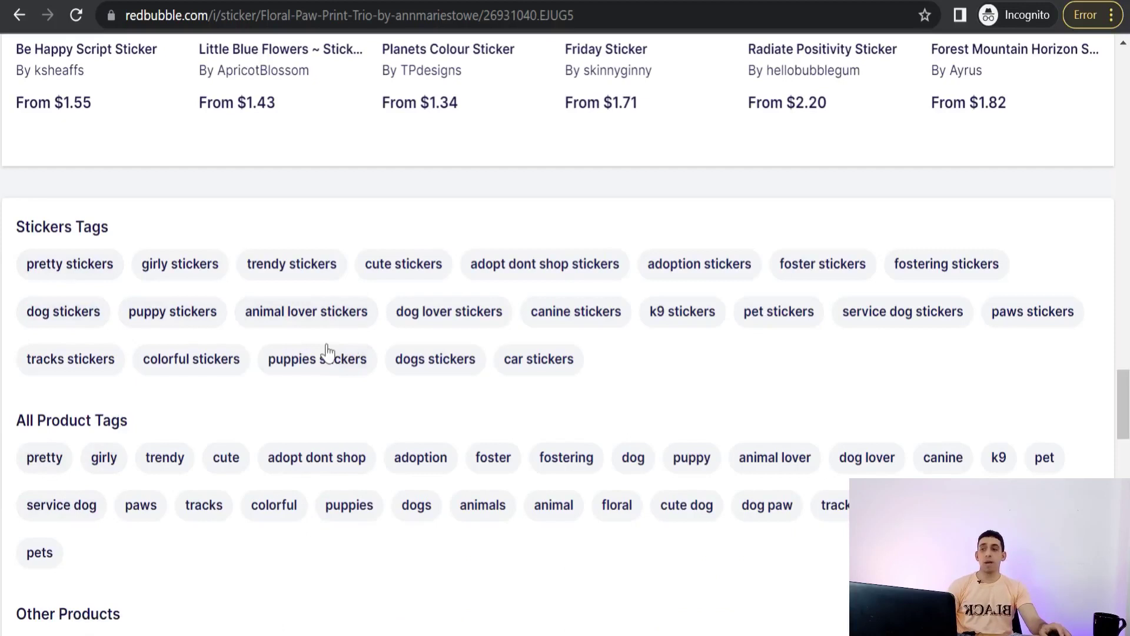
{"action": "left_click", "coordinate": [253, 594]}
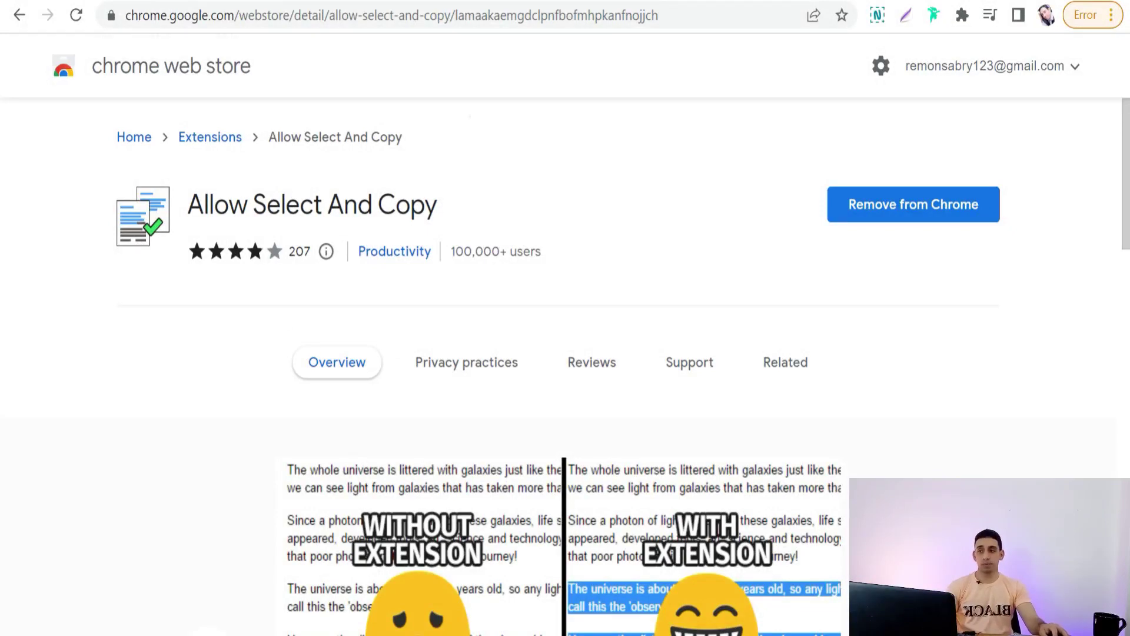
{"action": "left_click", "coordinate": [135, 1]}
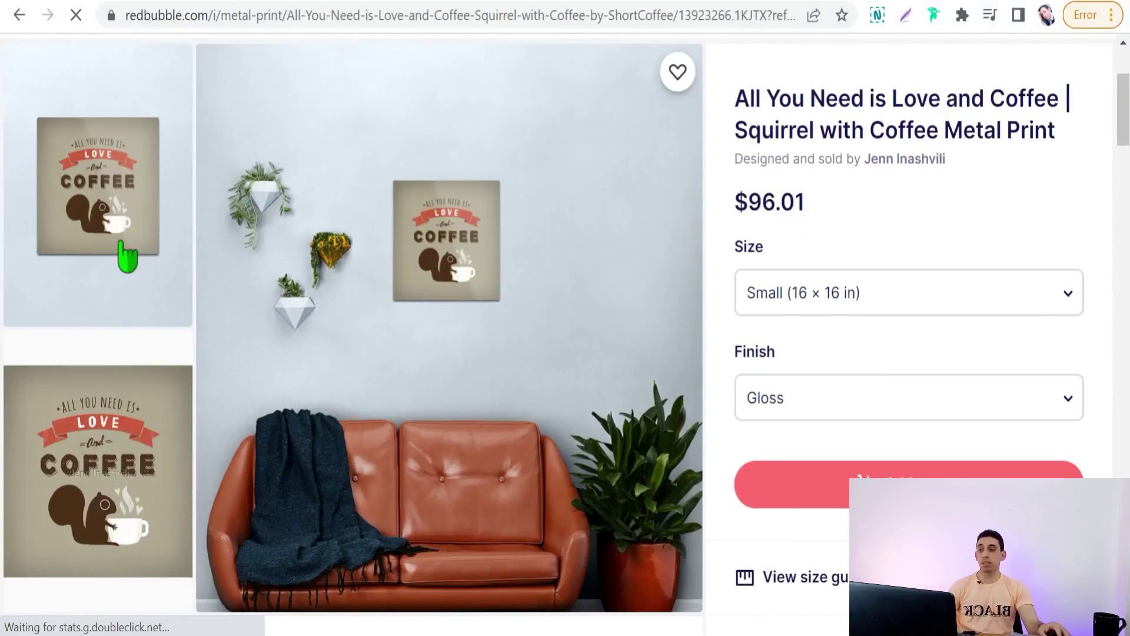
Copy the metal print's All Product Tags, from 'all you need is love' through 'cafe'.
{"action": "scroll", "coordinate": [127, 257], "scroll_direction": "down", "scroll_amount": 20}
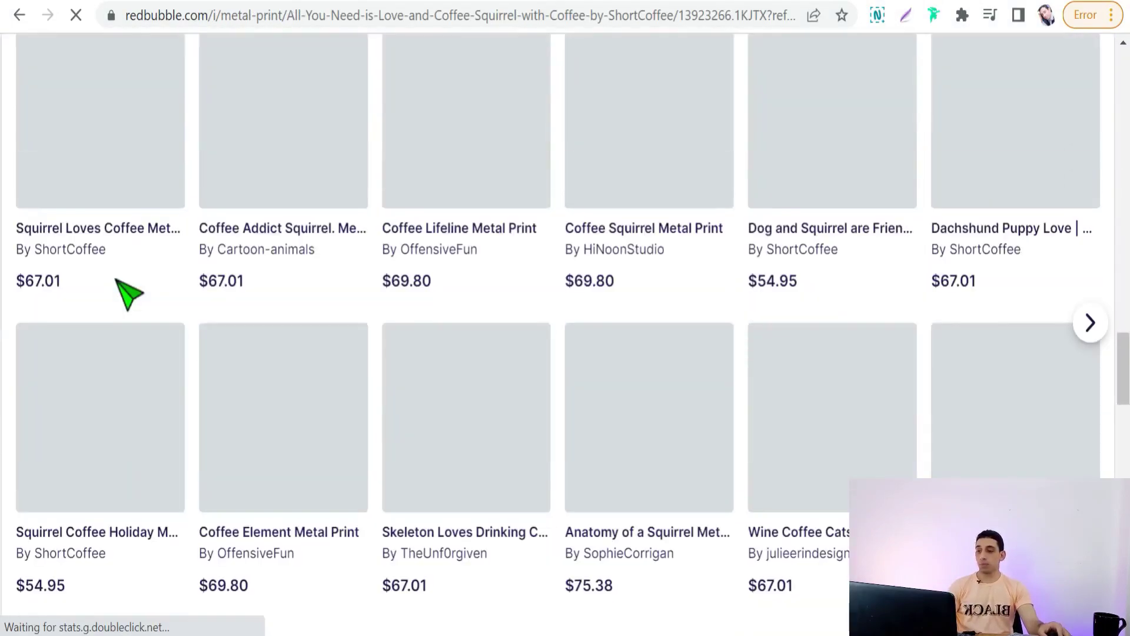
{"action": "scroll", "coordinate": [129, 295], "scroll_direction": "down", "scroll_amount": 15}
{"action": "scroll", "coordinate": [126, 285], "scroll_direction": "up", "scroll_amount": 5}
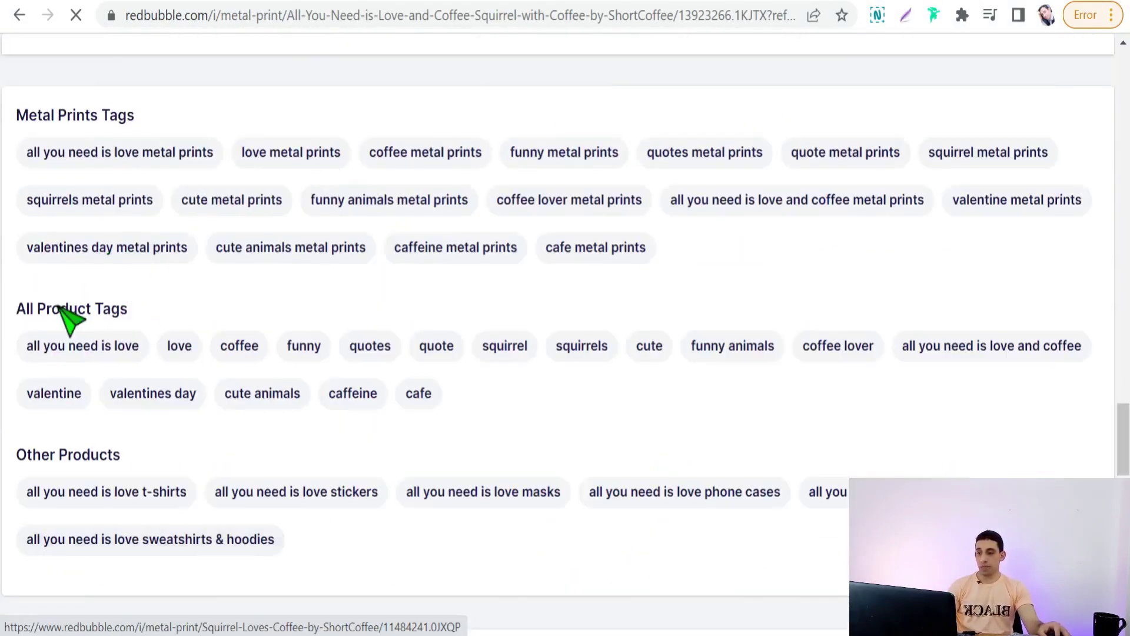
{"action": "left_click_drag", "start_coordinate": [14, 347], "coordinate": [439, 406]}
{"action": "left_click", "coordinate": [363, 408]}
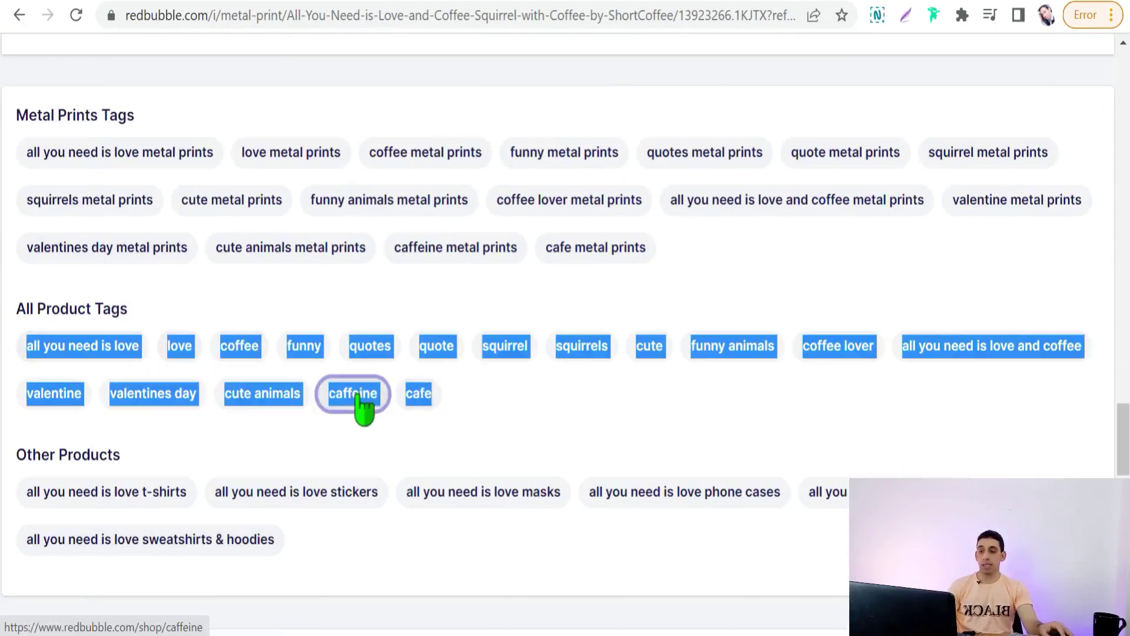
{"action": "right_click", "coordinate": [359, 395]}
{"action": "left_click", "coordinate": [391, 134]}
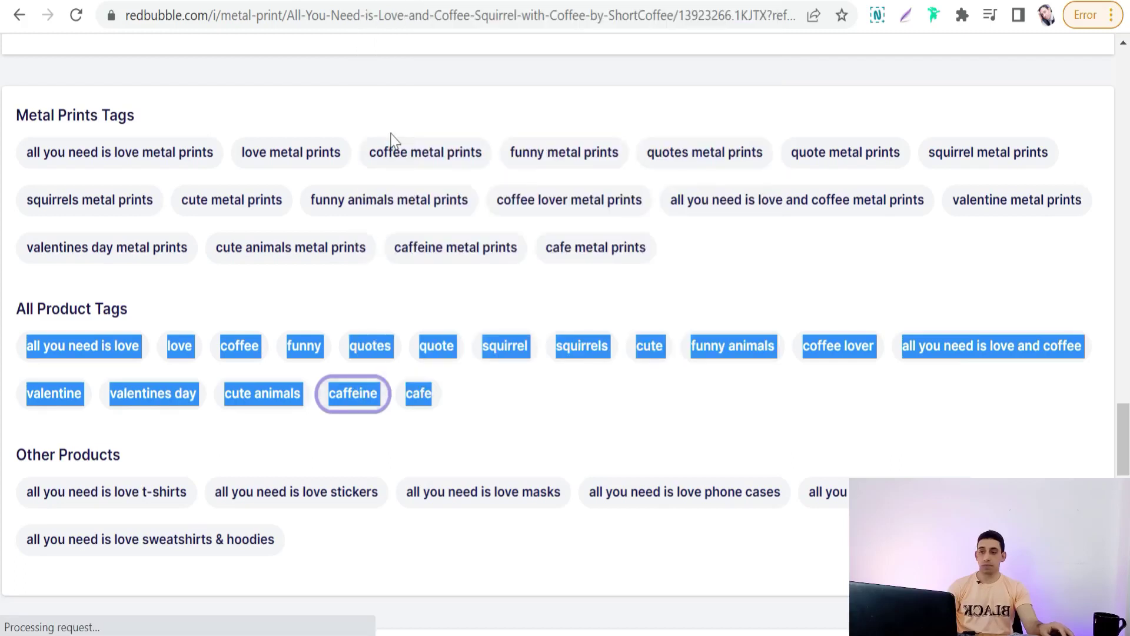
Go to delim.co in the current tab.
{"action": "key", "text": "ctrl+l"}
{"action": "type", "text": "delim.co"}
{"action": "key", "text": "Return"}
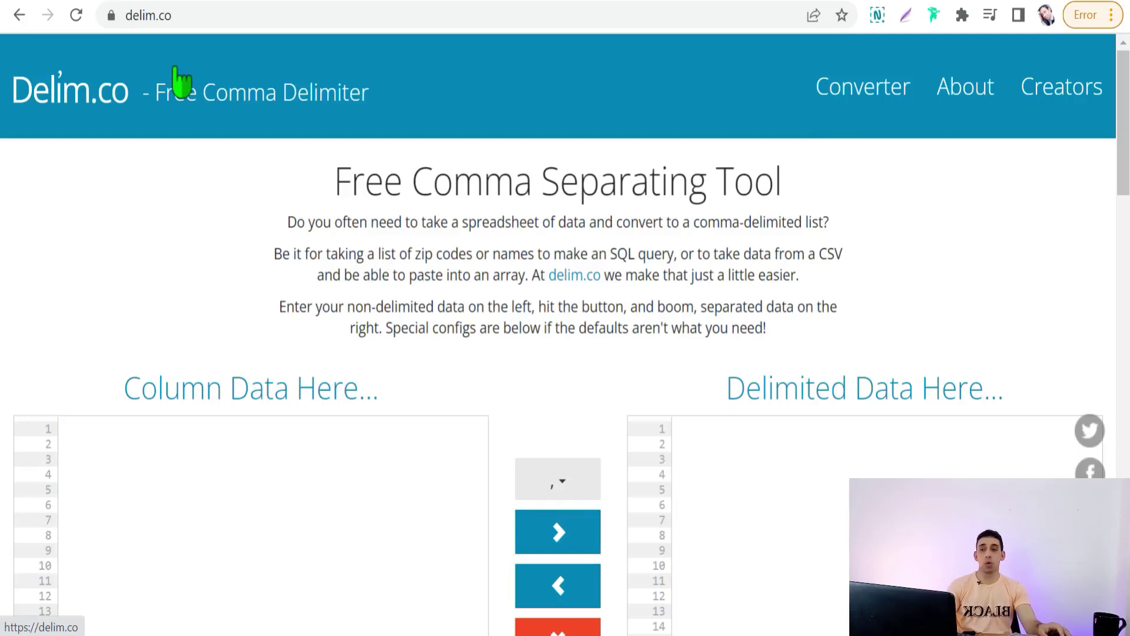
Paste the 17 Redbubble tags into Delim.co as plain text and convert them to one comma-separated line.
{"action": "left_click", "coordinate": [176, 448]}
{"action": "right_click", "coordinate": [167, 439]}
{"action": "left_click", "coordinate": [179, 254]}
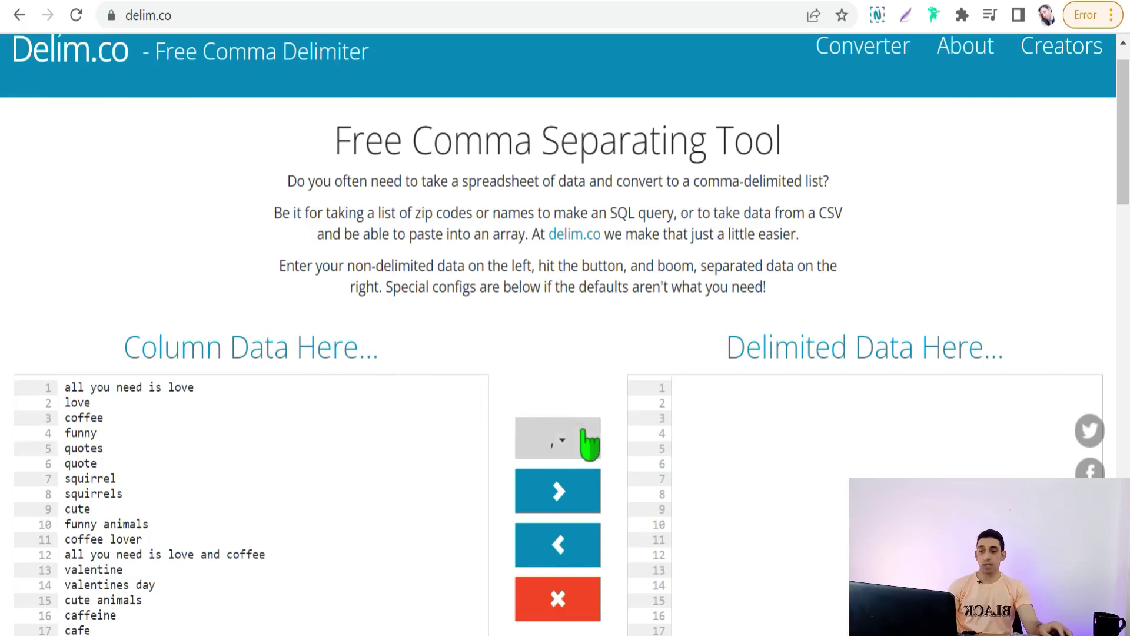
{"action": "left_click", "coordinate": [562, 498]}
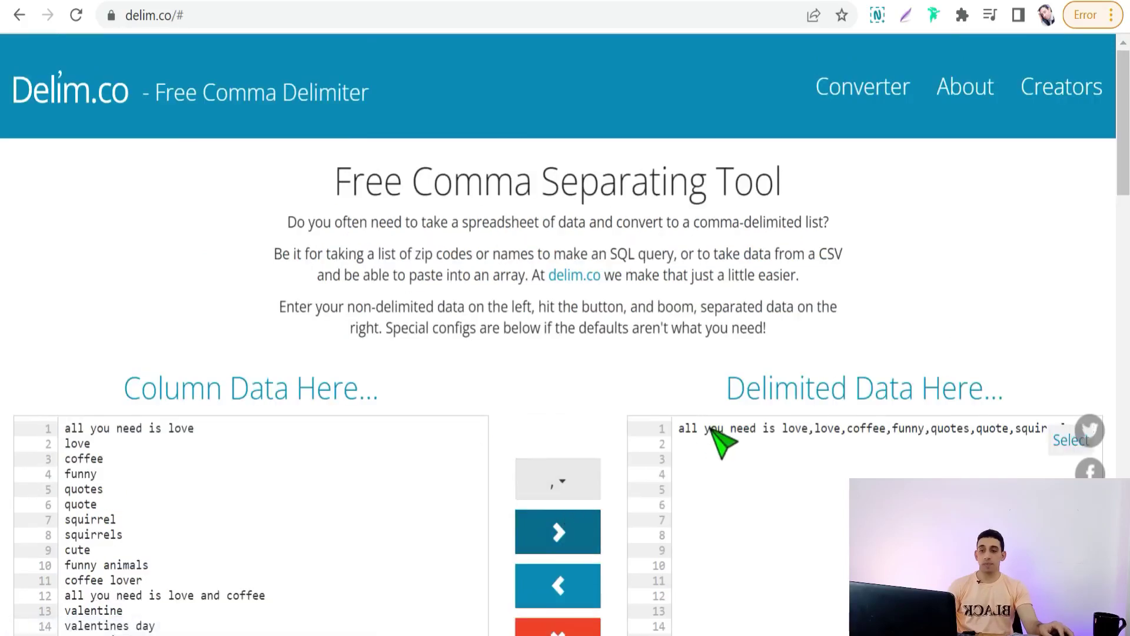
{"action": "triple_click", "coordinate": [739, 434]}
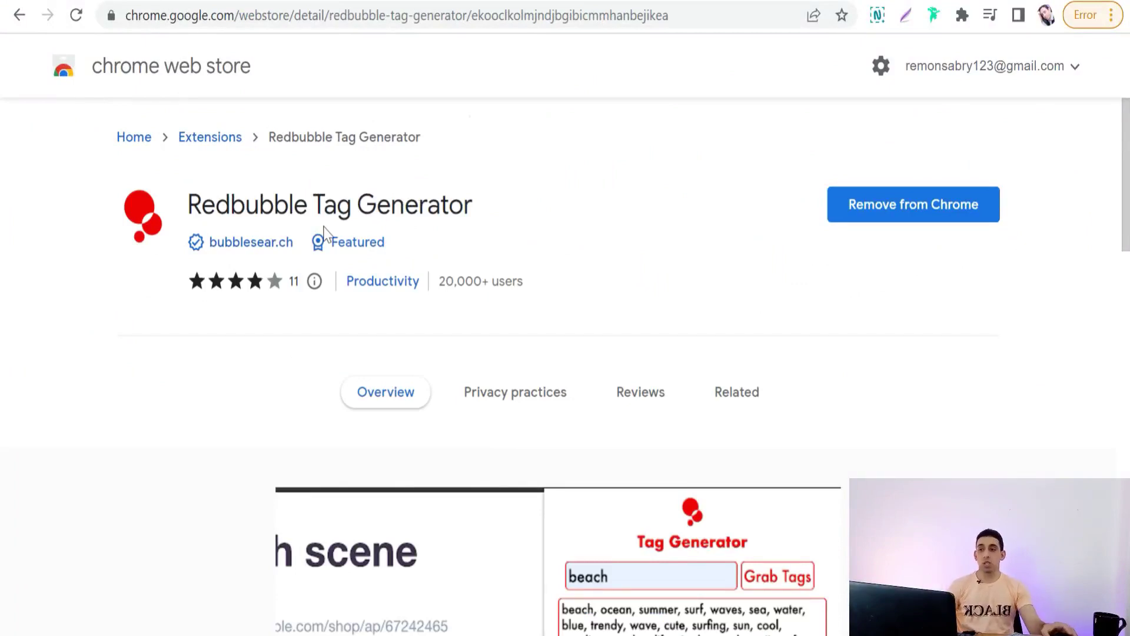
Generate 'swimming' tags with Redbubble Tag Generator and select the comma-separated result.
{"action": "left_click", "coordinate": [962, 15]}
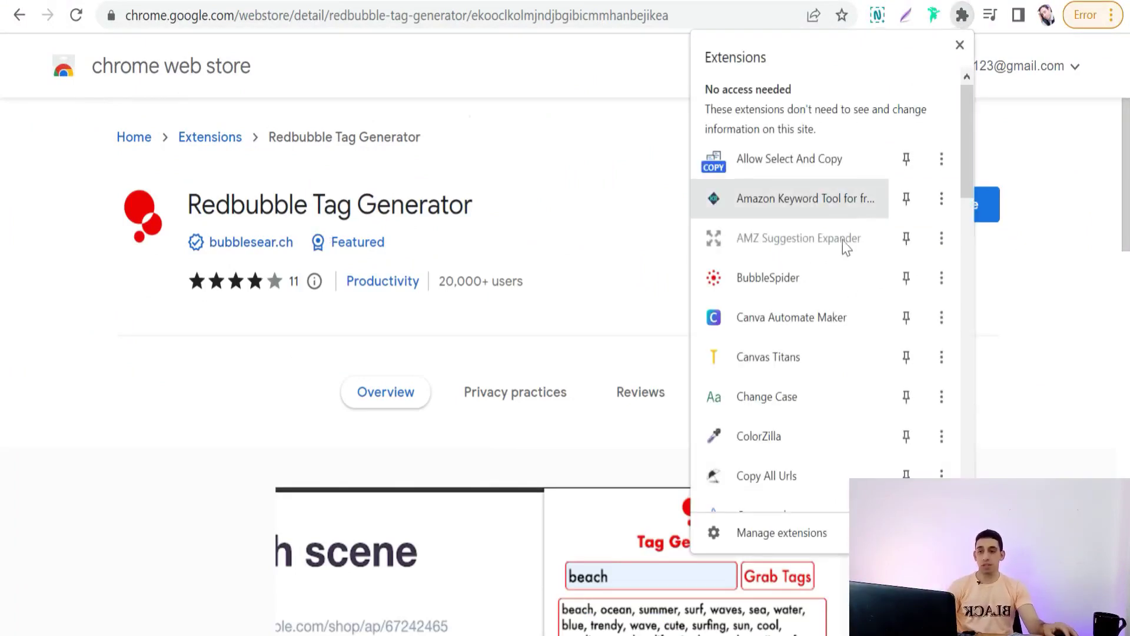
{"action": "scroll", "coordinate": [783, 112], "scroll_direction": "down", "scroll_amount": 5}
{"action": "left_click", "coordinate": [777, 100]}
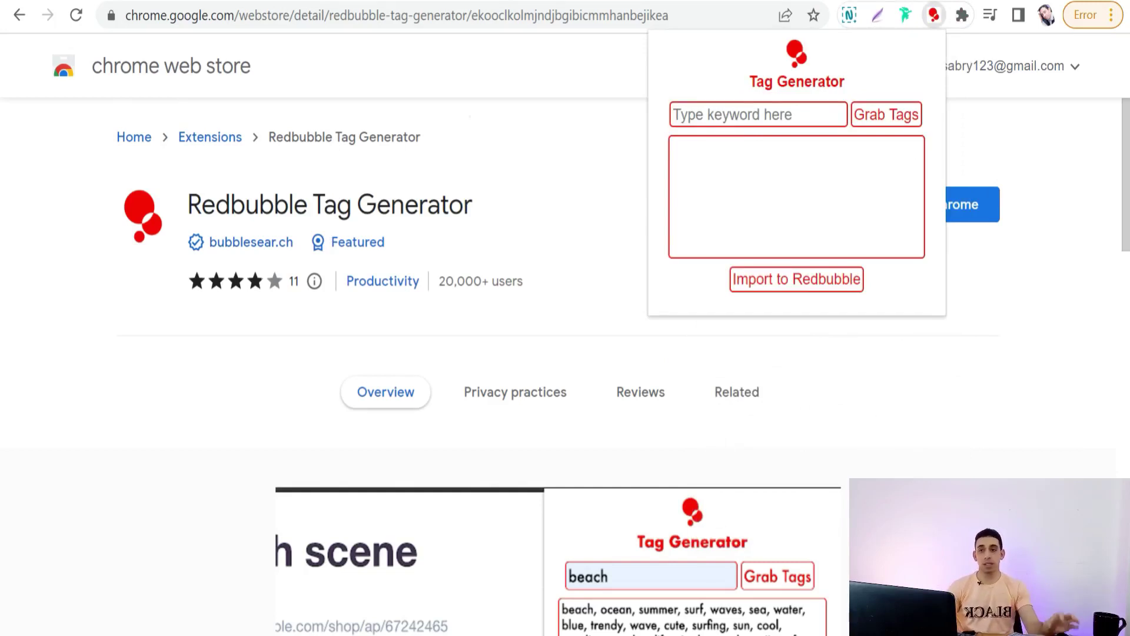
{"action": "type", "text": "swimming"}
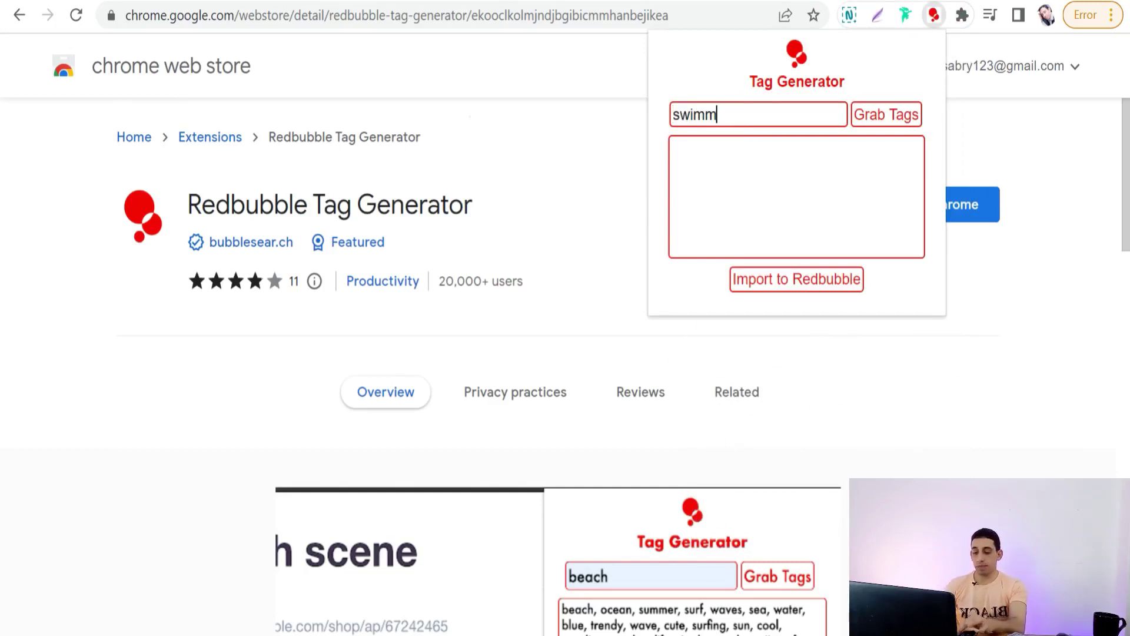
{"action": "left_click", "coordinate": [888, 118]}
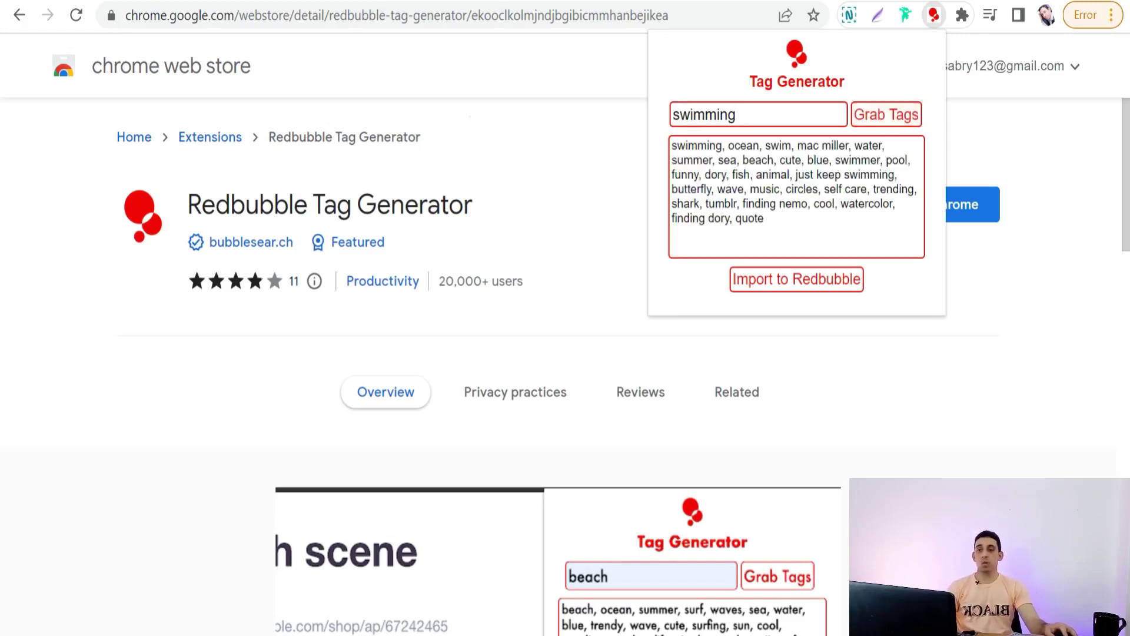
{"action": "left_click_drag", "start_coordinate": [672, 146], "coordinate": [764, 218]}
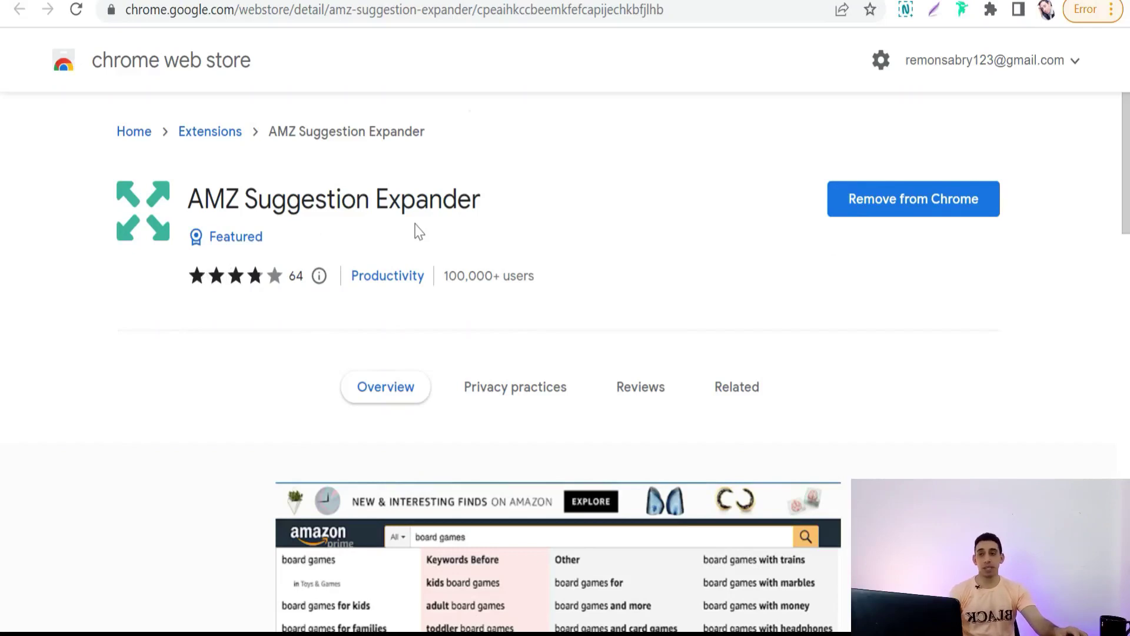
Look over the AMZ Suggestion Expander listing, then switch to the SellerApp keyword tool listing.
{"action": "mouse_move", "coordinate": [259, 277]}
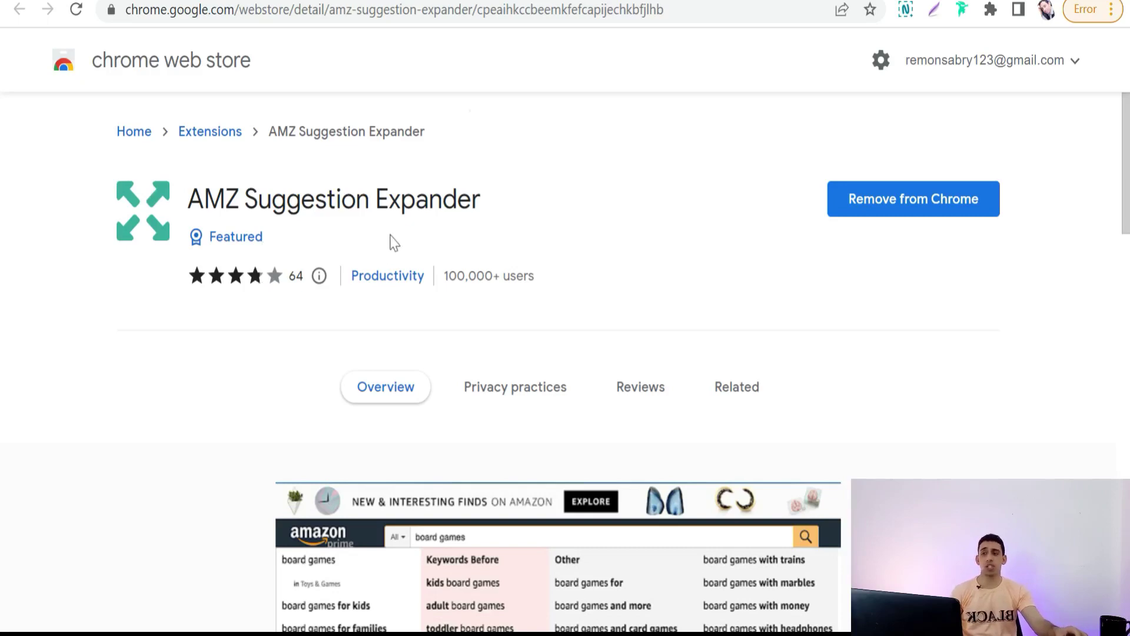
{"action": "scroll", "coordinate": [424, 303], "scroll_direction": "down", "scroll_amount": 5}
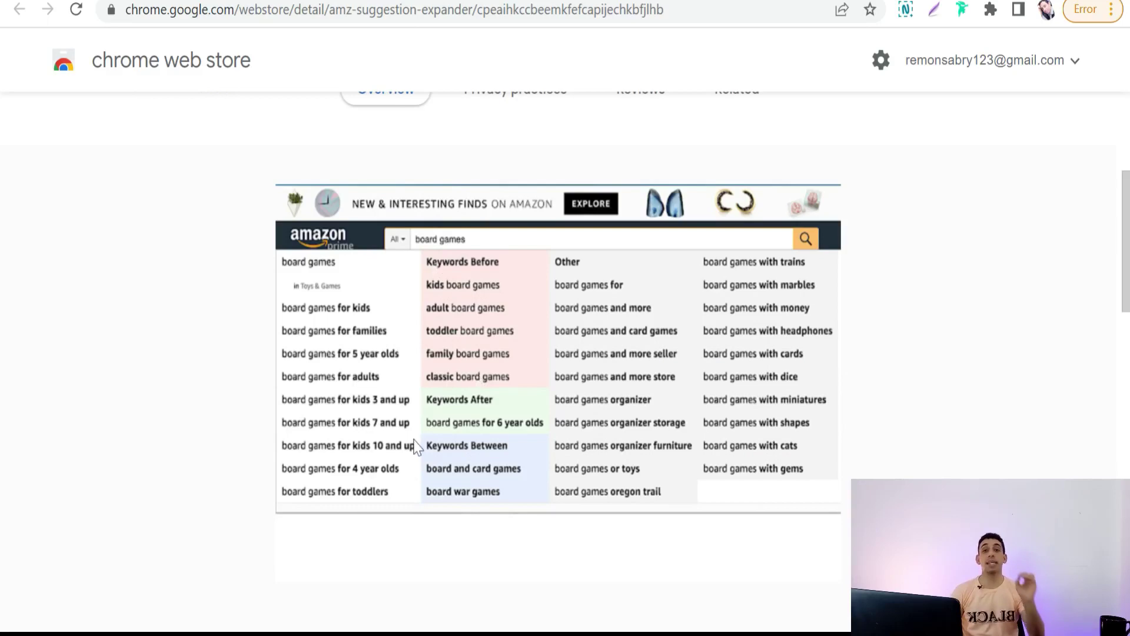
{"action": "scroll", "coordinate": [415, 446], "scroll_direction": "up", "scroll_amount": 5}
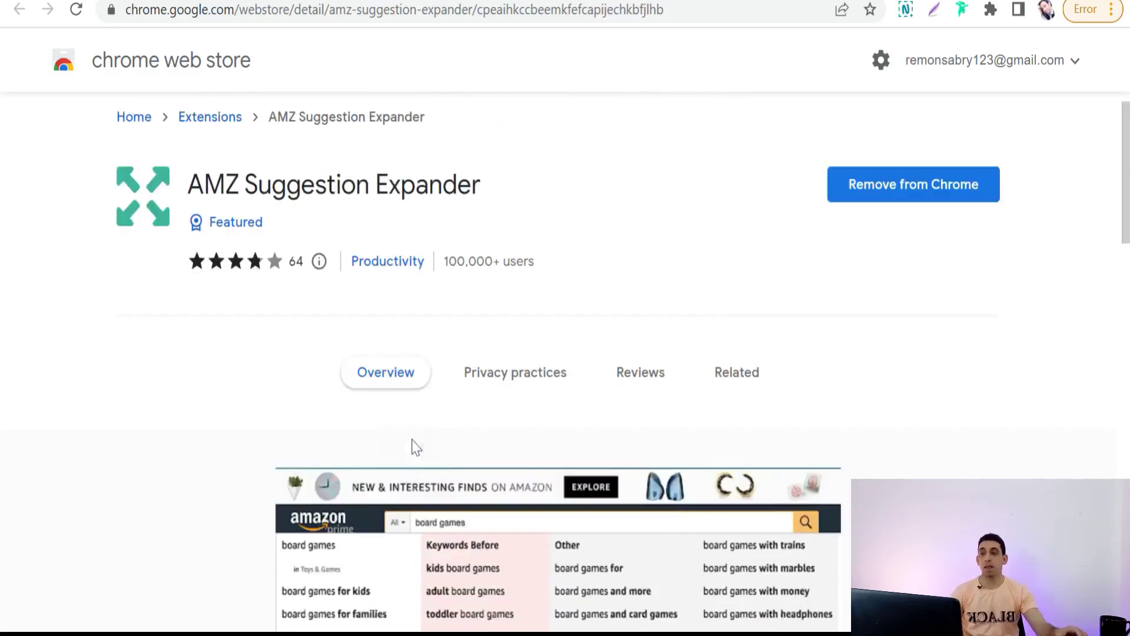
{"action": "left_click", "coordinate": [236, 1]}
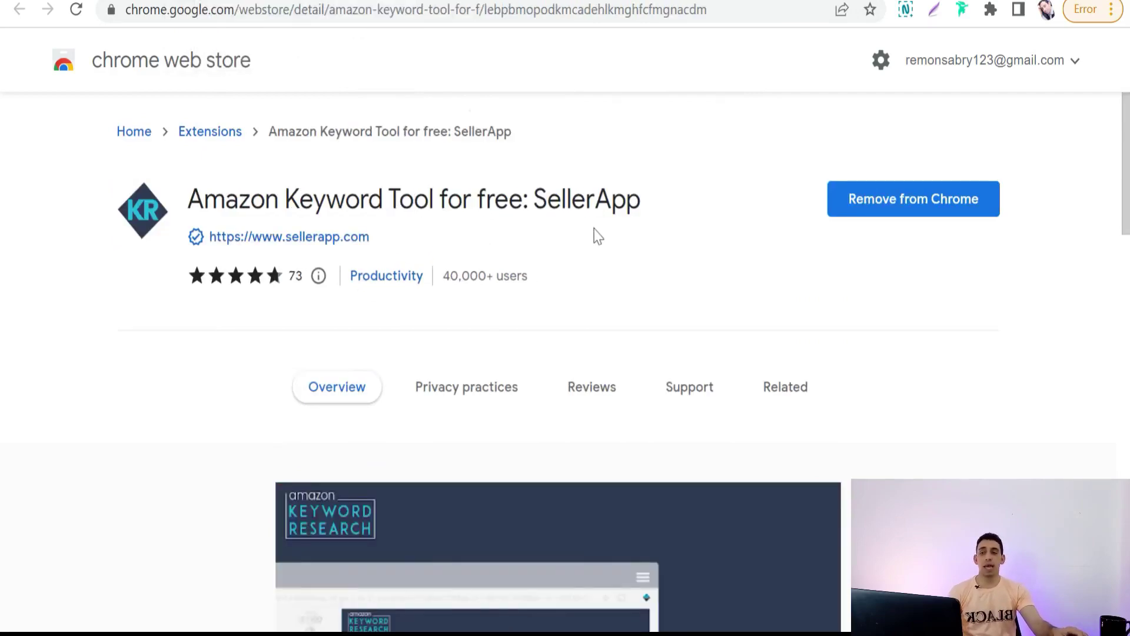
Browse the DS Amazon Quick View screenshots, then switch to the Merch Research - Free listing.
{"action": "scroll", "coordinate": [591, 237], "scroll_direction": "down", "scroll_amount": 3}
{"action": "scroll", "coordinate": [288, 229], "scroll_direction": "up", "scroll_amount": 3}
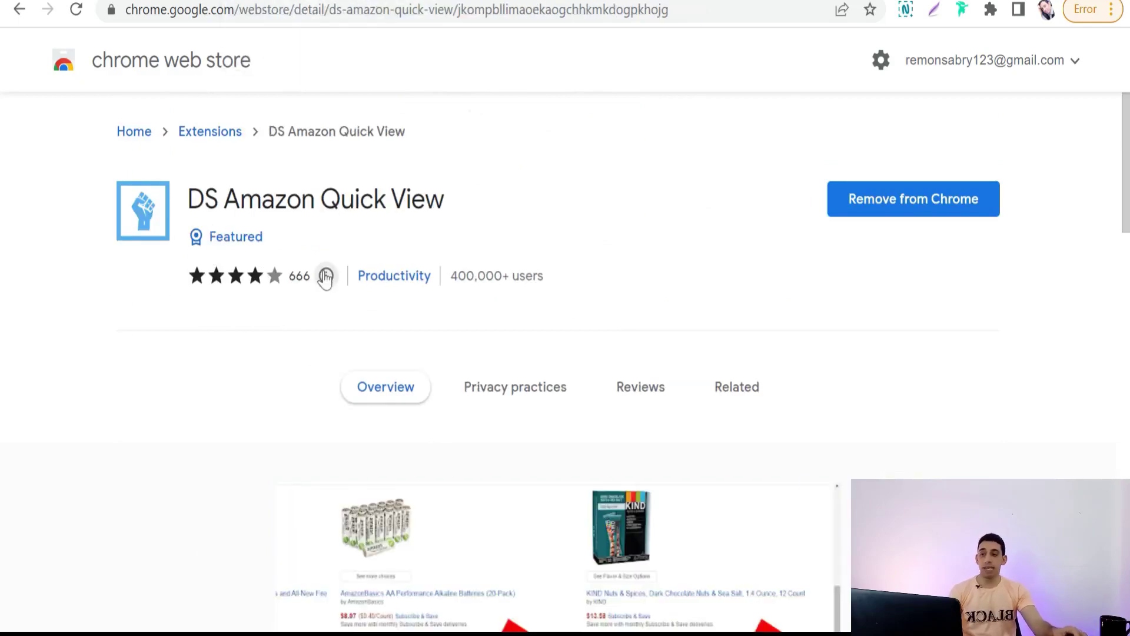
{"action": "mouse_move", "coordinate": [326, 278]}
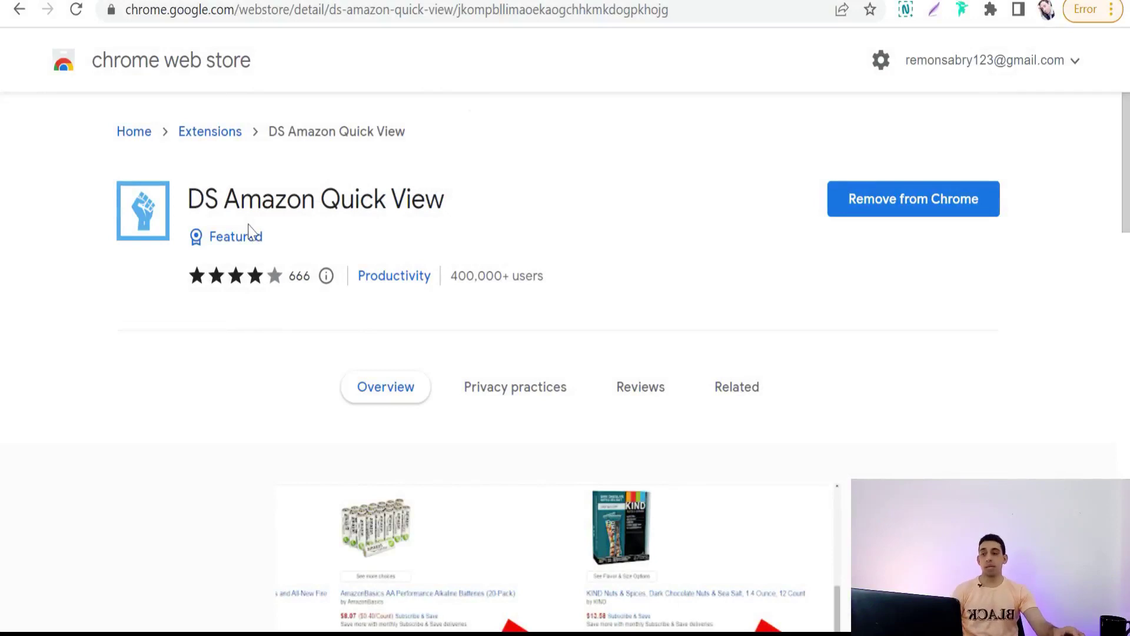
{"action": "scroll", "coordinate": [247, 383], "scroll_direction": "down", "scroll_amount": 3}
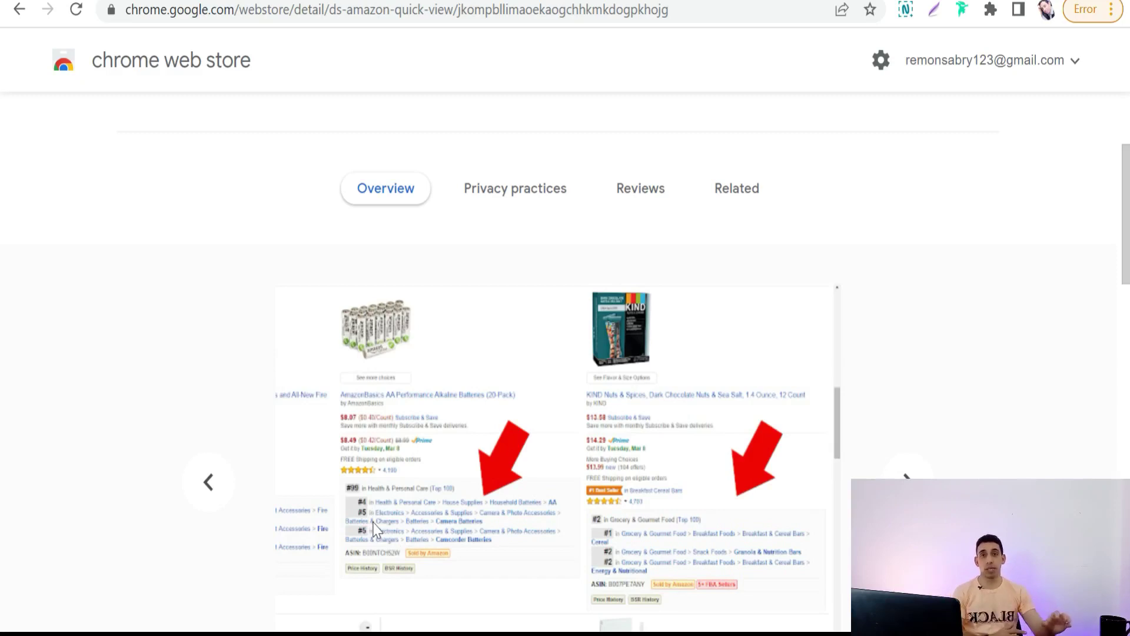
{"action": "scroll", "coordinate": [375, 529], "scroll_direction": "up", "scroll_amount": 3}
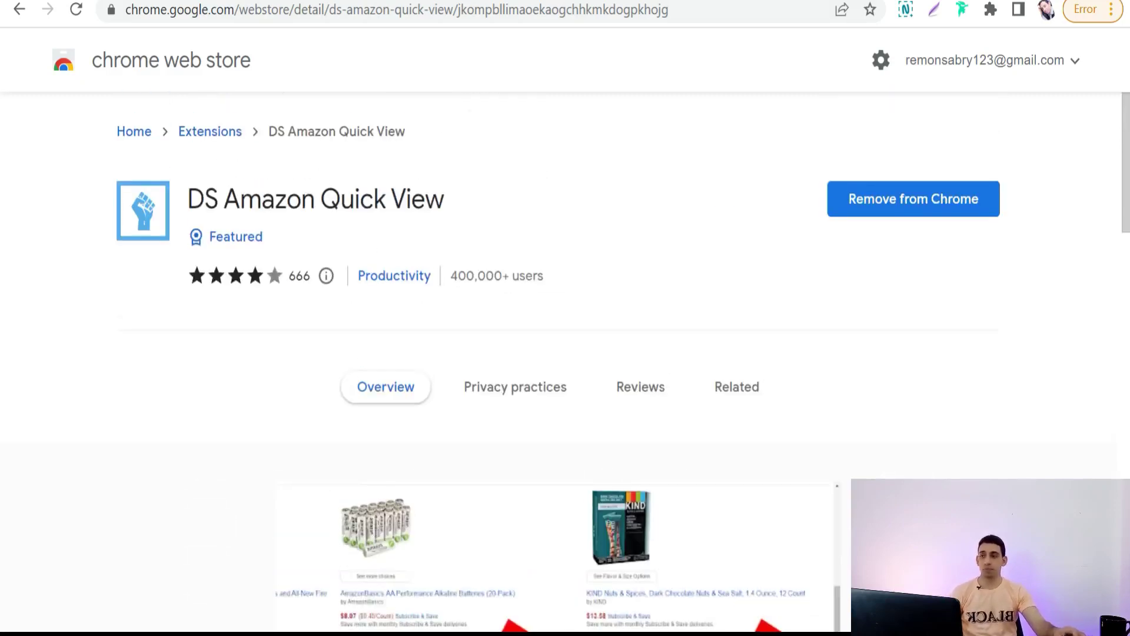
{"action": "left_click", "coordinate": [272, 3]}
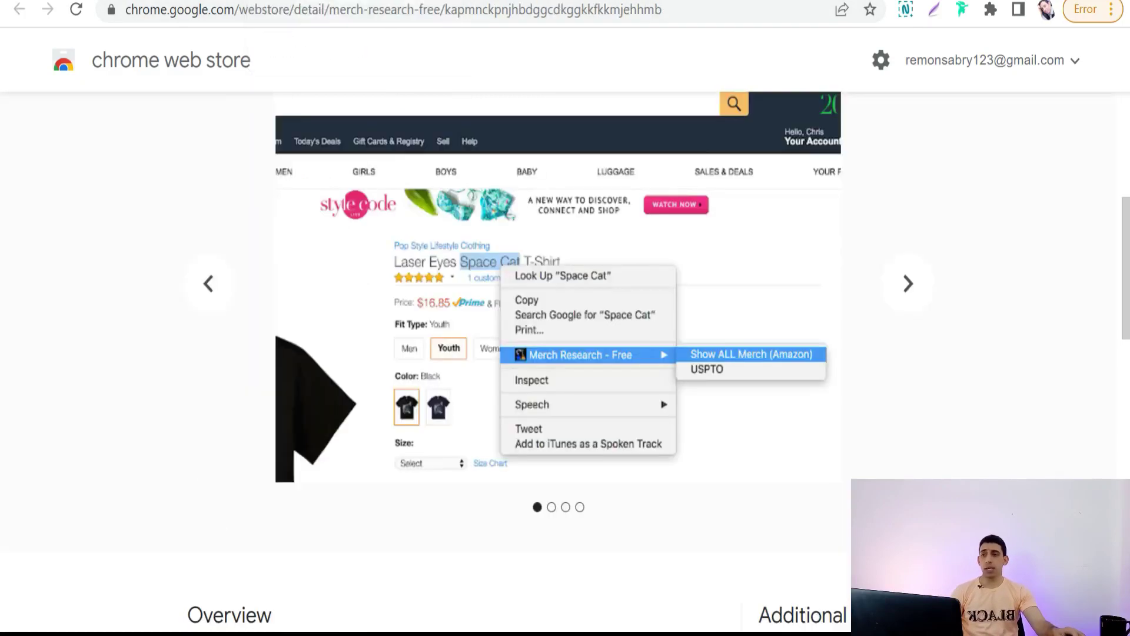
Scroll through the Merch Research - Free listing, then switch to the next extension's listing tab.
{"action": "scroll", "coordinate": [318, 318], "scroll_direction": "up", "scroll_amount": 5}
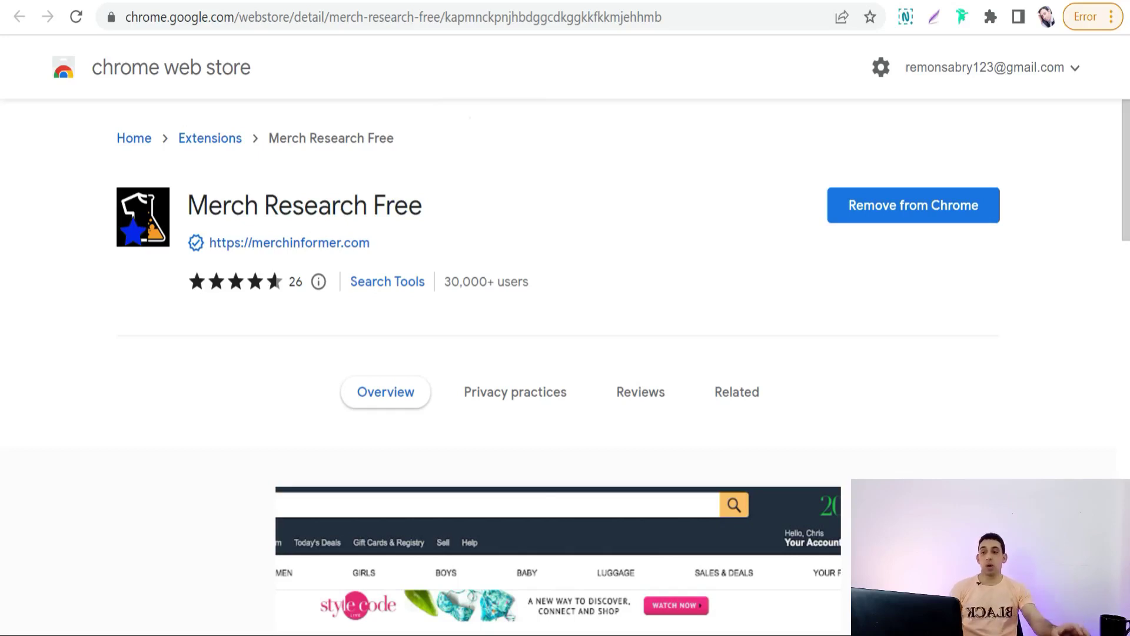
{"action": "scroll", "coordinate": [523, 384], "scroll_direction": "down", "scroll_amount": 3}
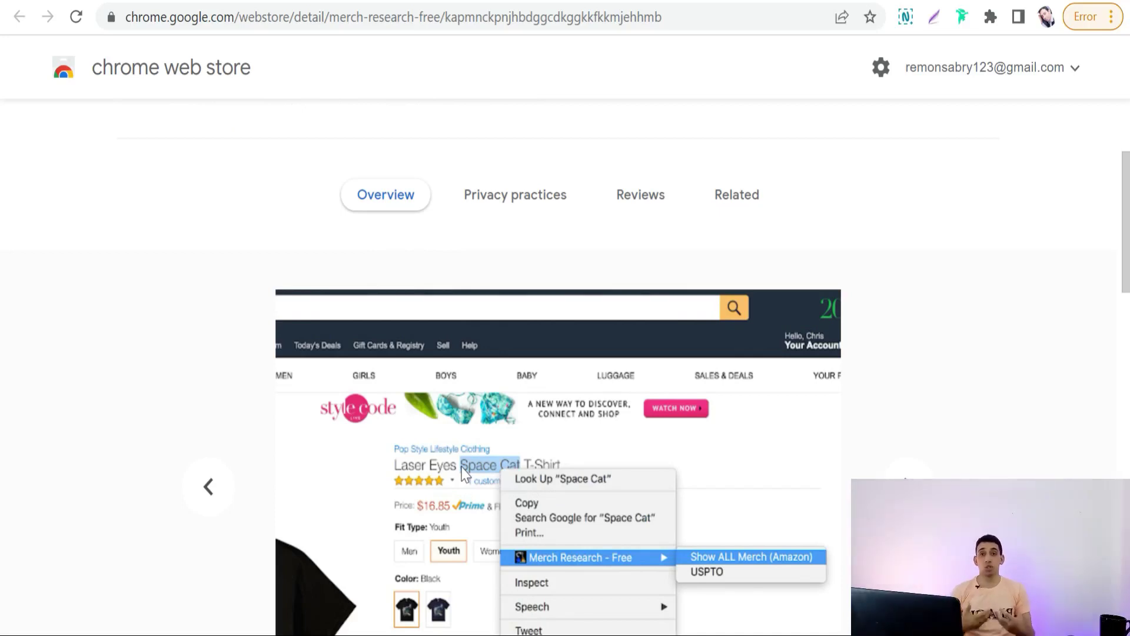
{"action": "scroll", "coordinate": [358, 449], "scroll_direction": "up", "scroll_amount": 3}
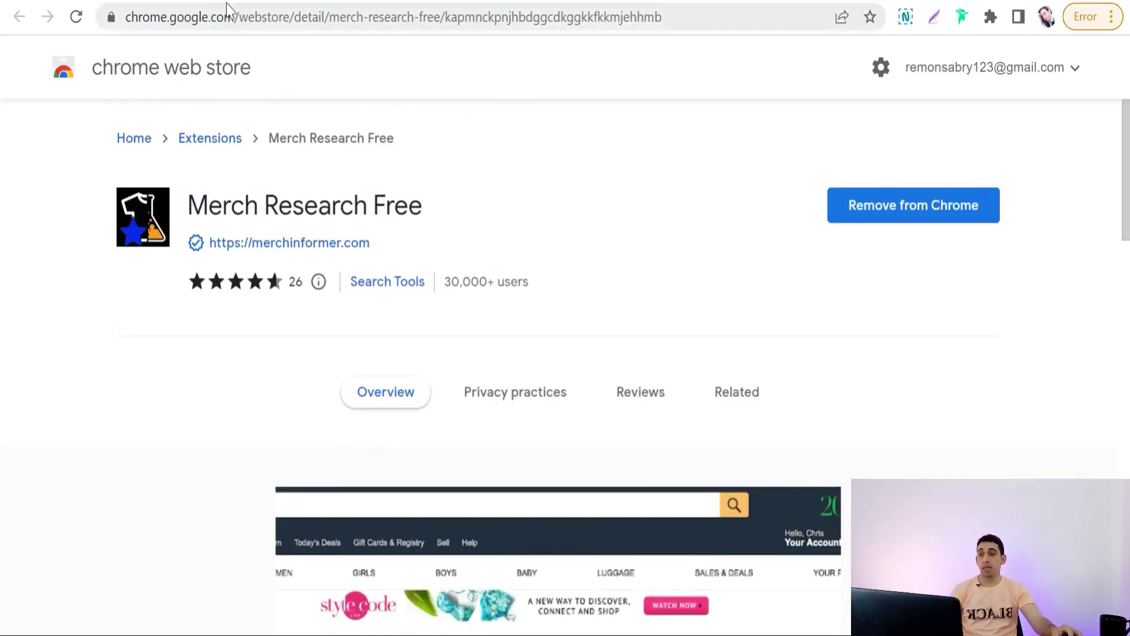
{"action": "left_click", "coordinate": [354, 2]}
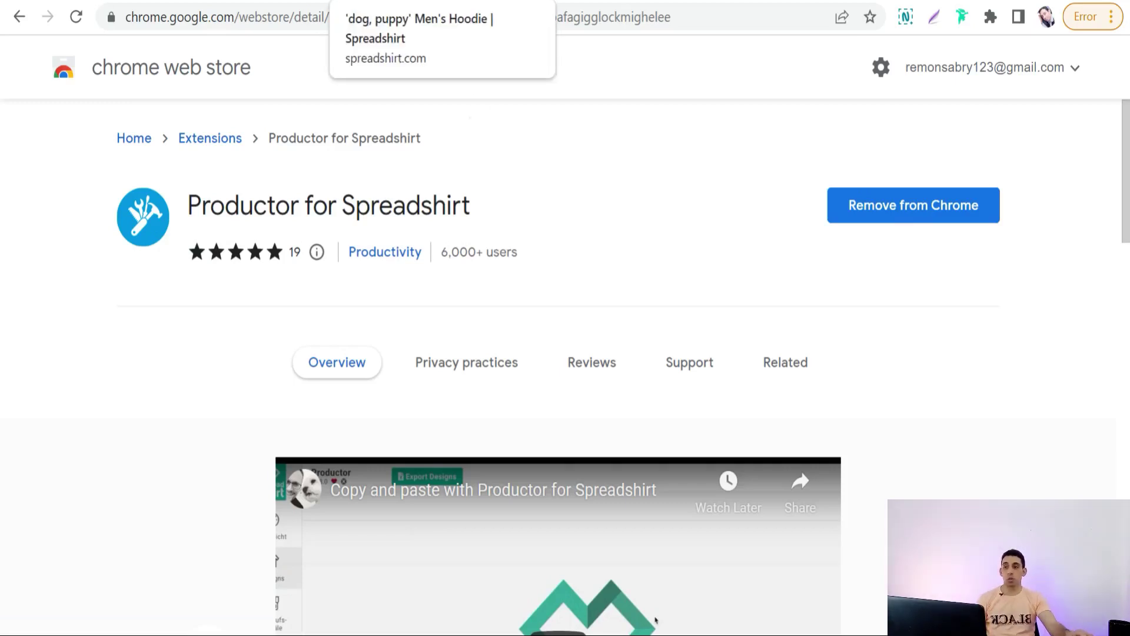
Switch to the Spreadshirt 'dog, puppy' Men's Hoodie product page.
{"action": "left_click", "coordinate": [382, 0]}
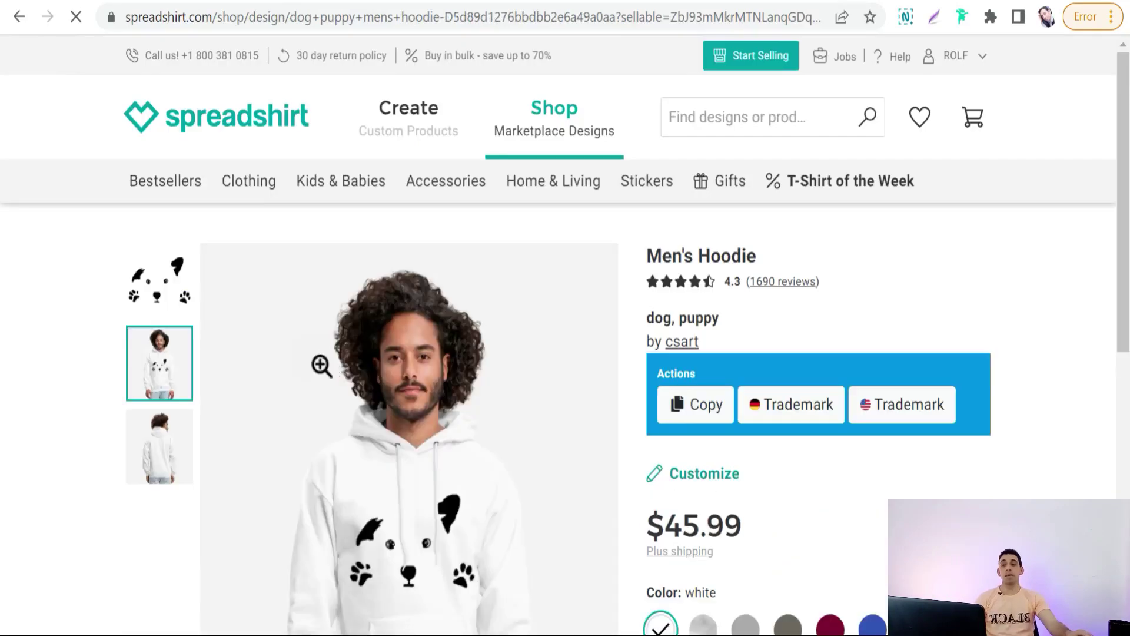
Run Productor's US trademark check on the hoodie and copy its title, description and tags.
{"action": "scroll", "coordinate": [322, 365], "scroll_direction": "down", "scroll_amount": 3}
{"action": "scroll", "coordinate": [321, 365], "scroll_direction": "up", "scroll_amount": 3}
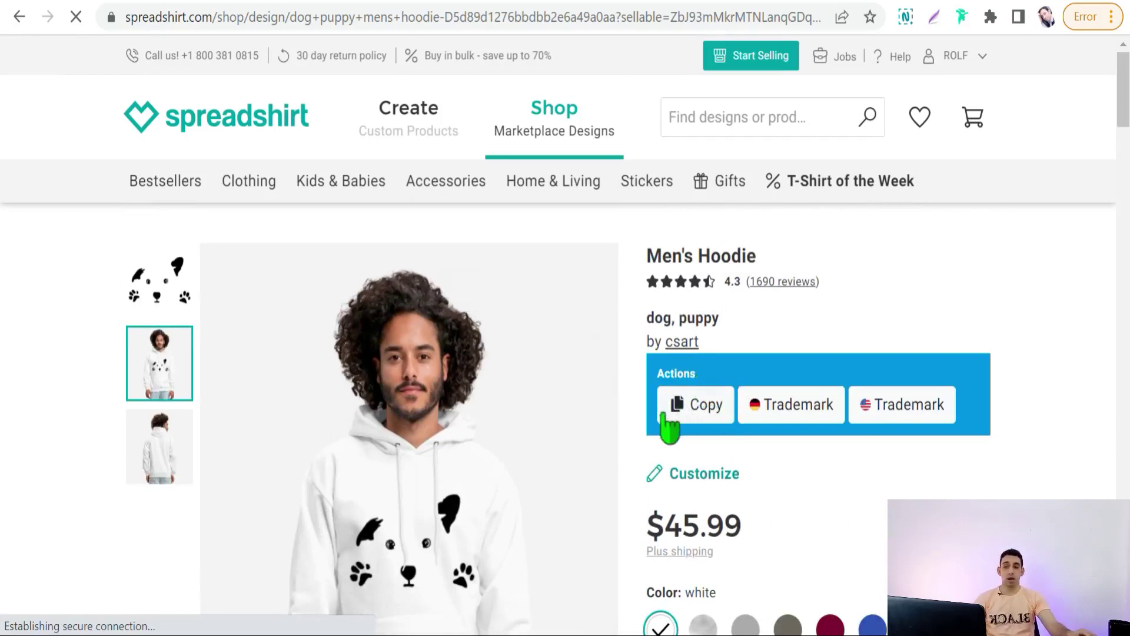
{"action": "left_click", "coordinate": [878, 414]}
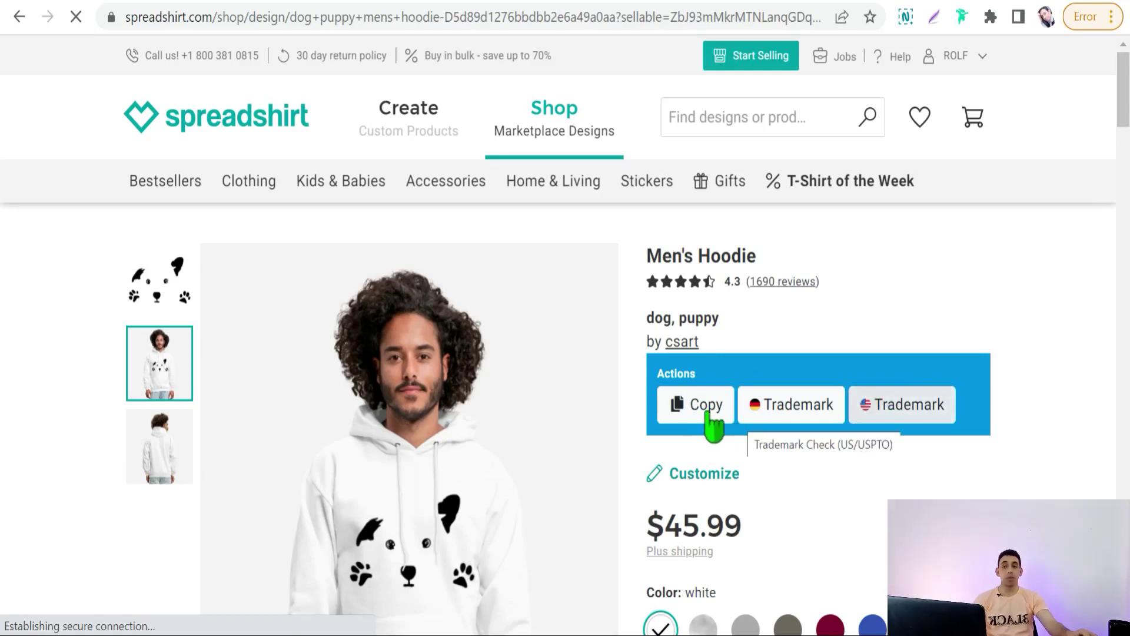
{"action": "left_click", "coordinate": [696, 410]}
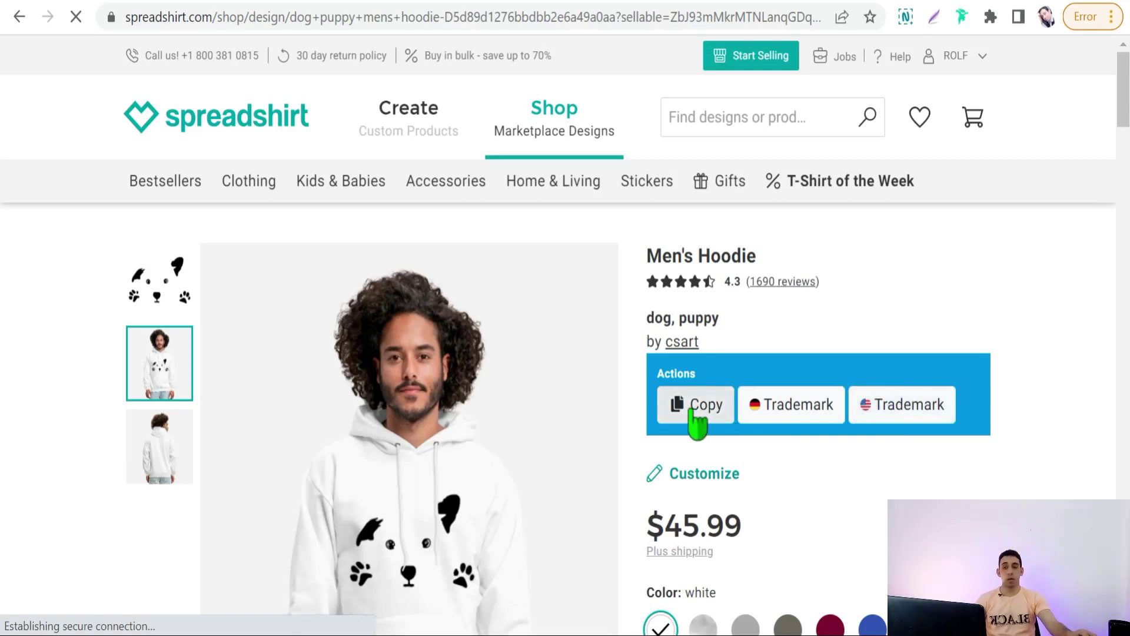
{"action": "left_click", "coordinate": [693, 412]}
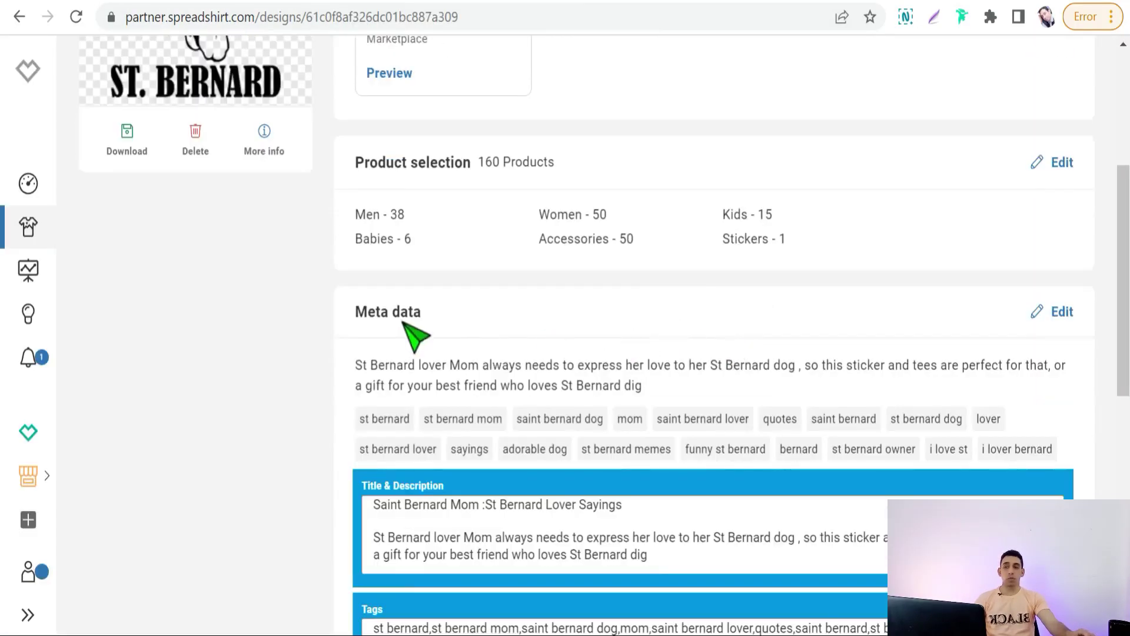
Paste the listing details into the St. Bernard design's metadata editor, then go to Grammarly's store tab.
{"action": "left_click", "coordinate": [1064, 312]}
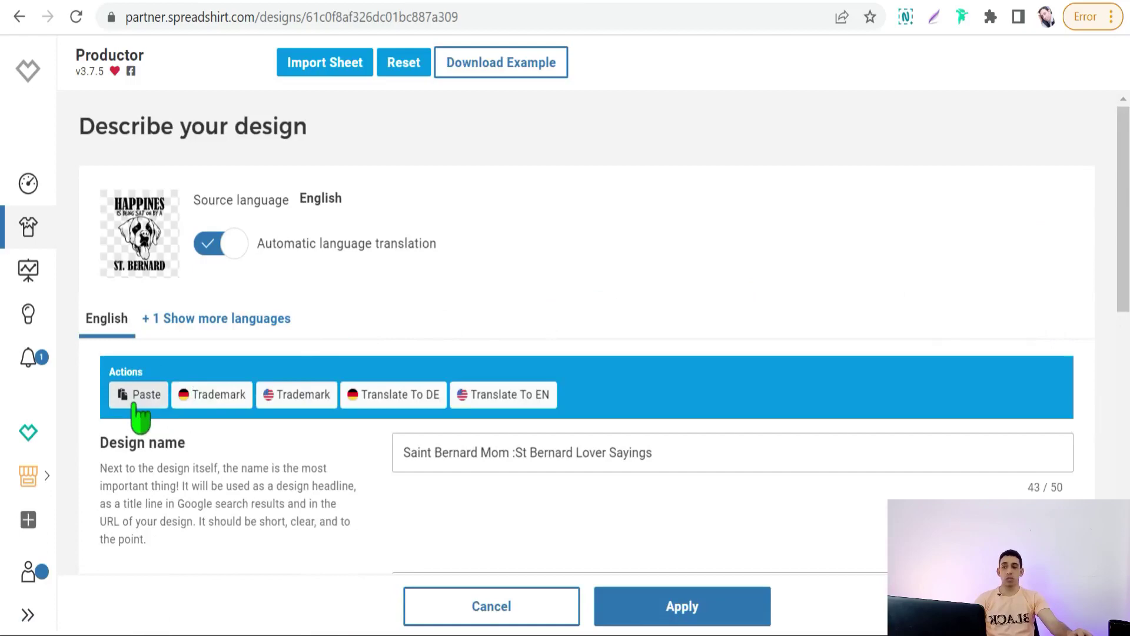
{"action": "left_click", "coordinate": [154, 400]}
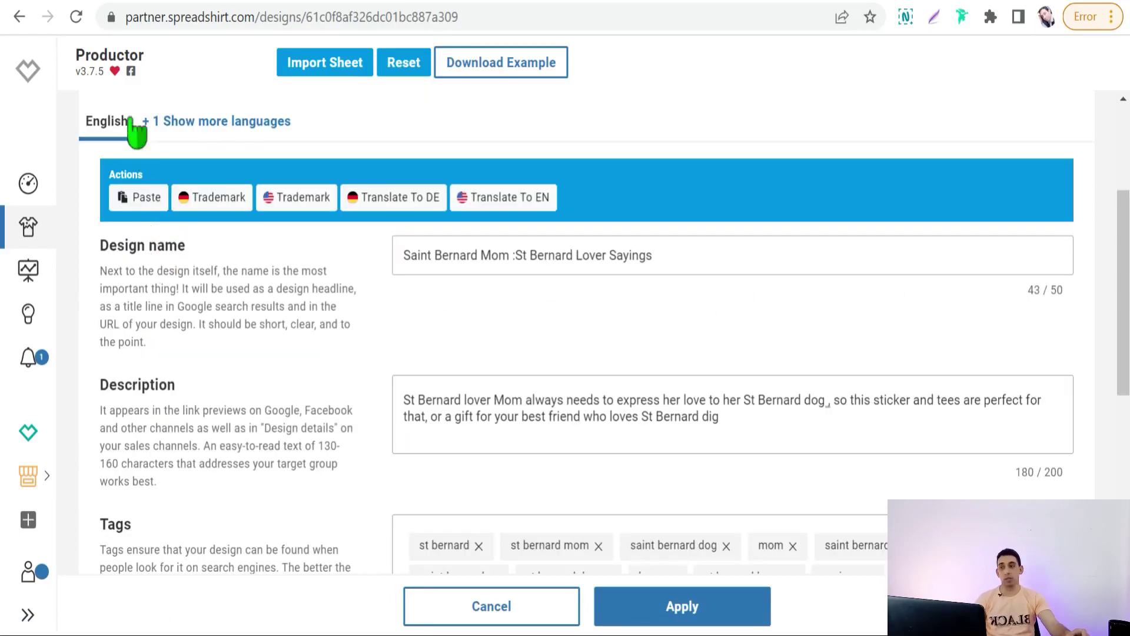
{"action": "scroll", "coordinate": [312, 332], "scroll_direction": "up", "scroll_amount": 3}
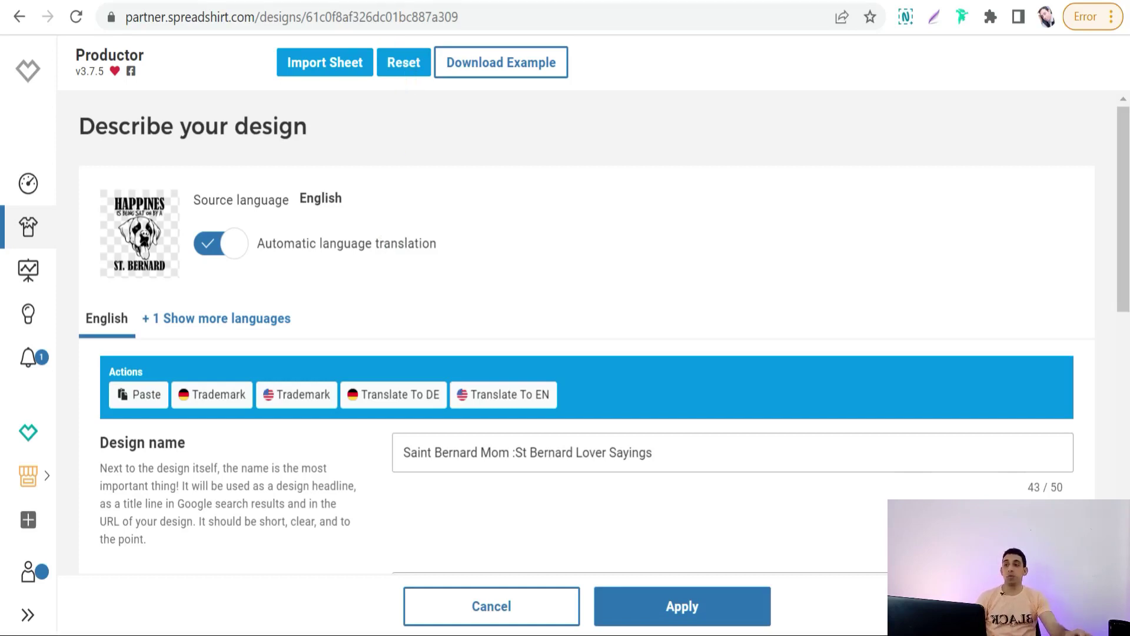
{"action": "left_click", "coordinate": [500, 2]}
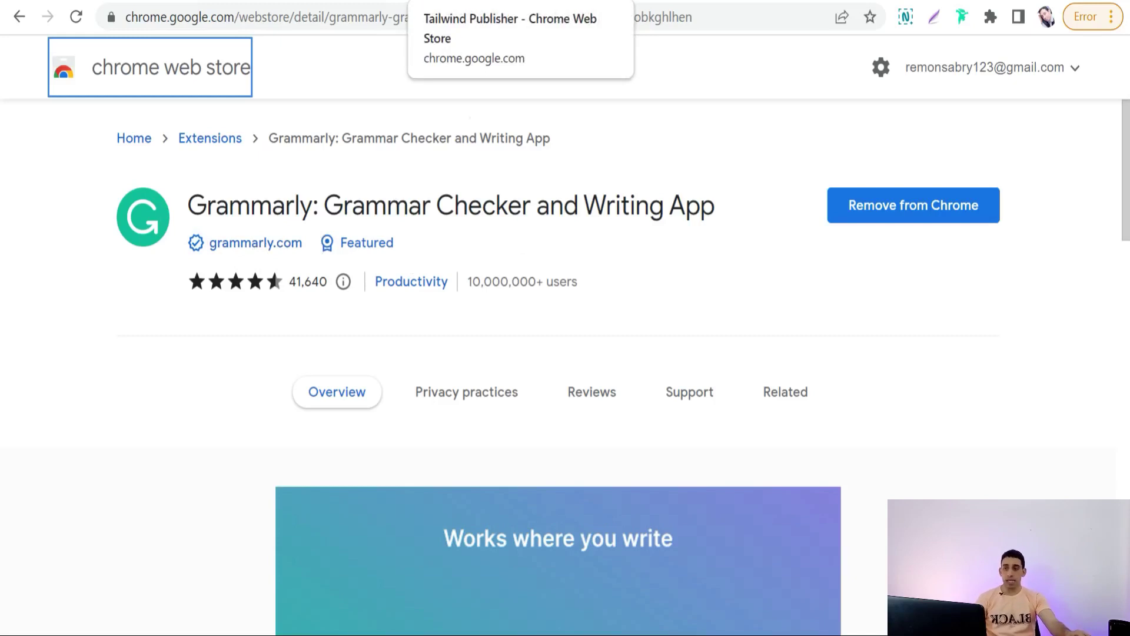
View the Tailwind Publisher and Palette Creator Chrome Web Store listings in turn.
{"action": "left_click", "coordinate": [471, 0]}
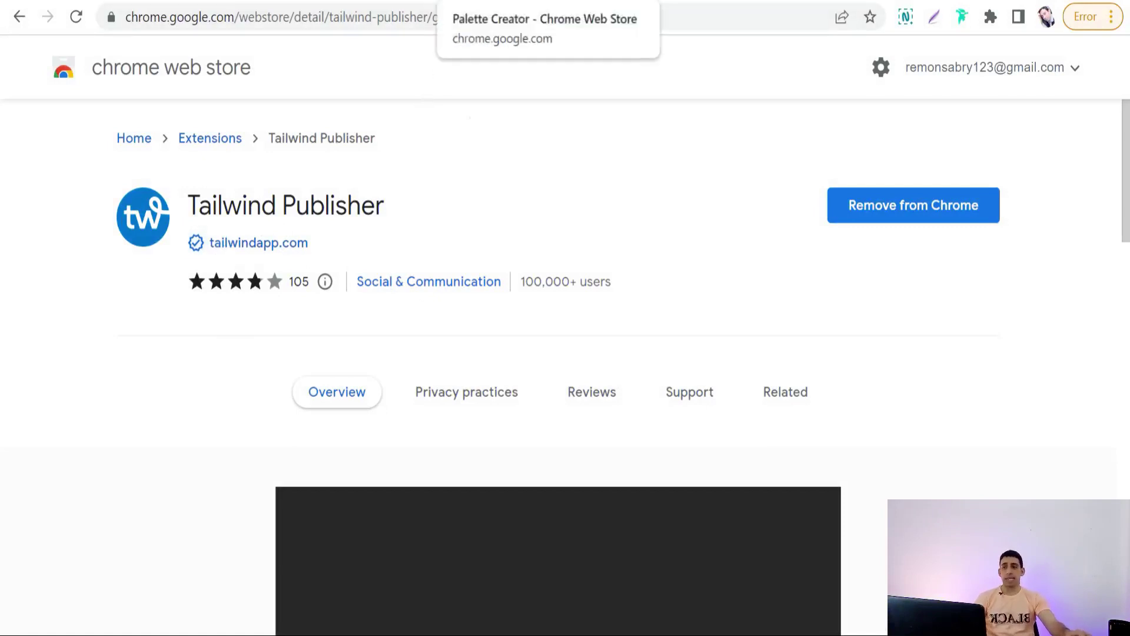
{"action": "left_click", "coordinate": [465, 1]}
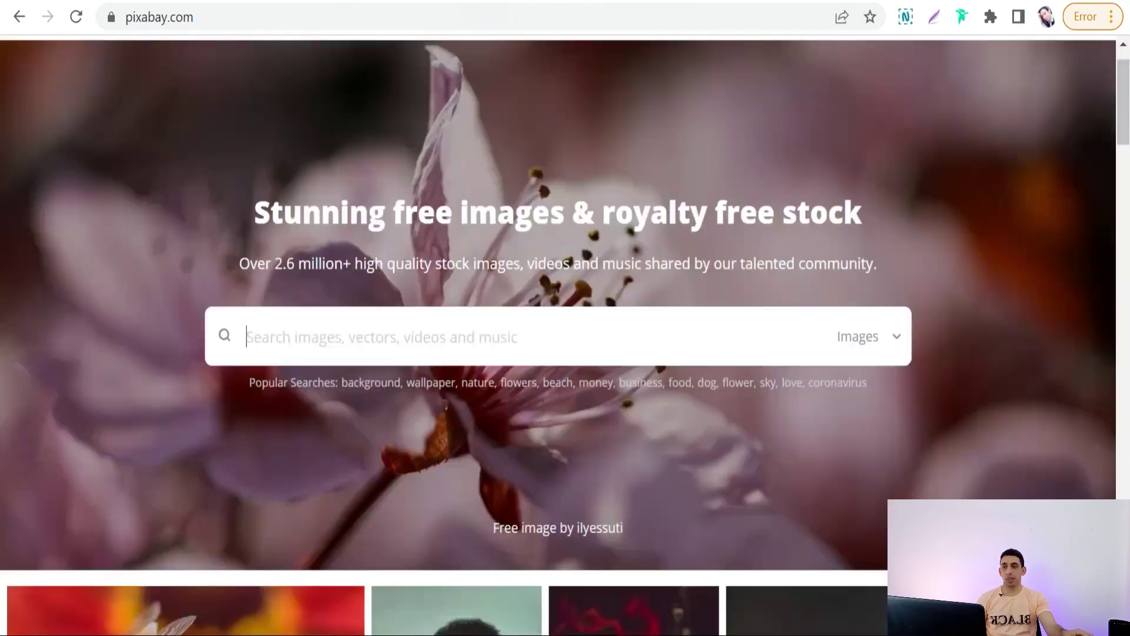
On Pixabay, create an 8-color palette from the red car steering-wheel photo with Palette Creator.
{"action": "left_click", "coordinate": [500, 2]}
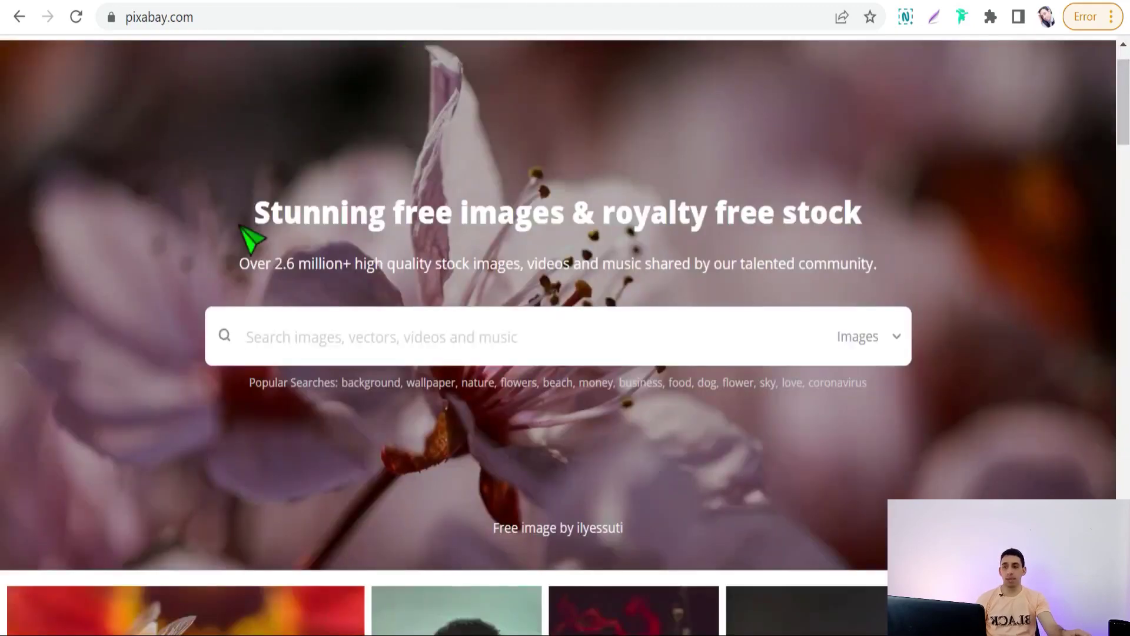
{"action": "scroll", "coordinate": [206, 186], "scroll_direction": "down", "scroll_amount": 5}
{"action": "scroll", "coordinate": [207, 186], "scroll_direction": "down", "scroll_amount": 5}
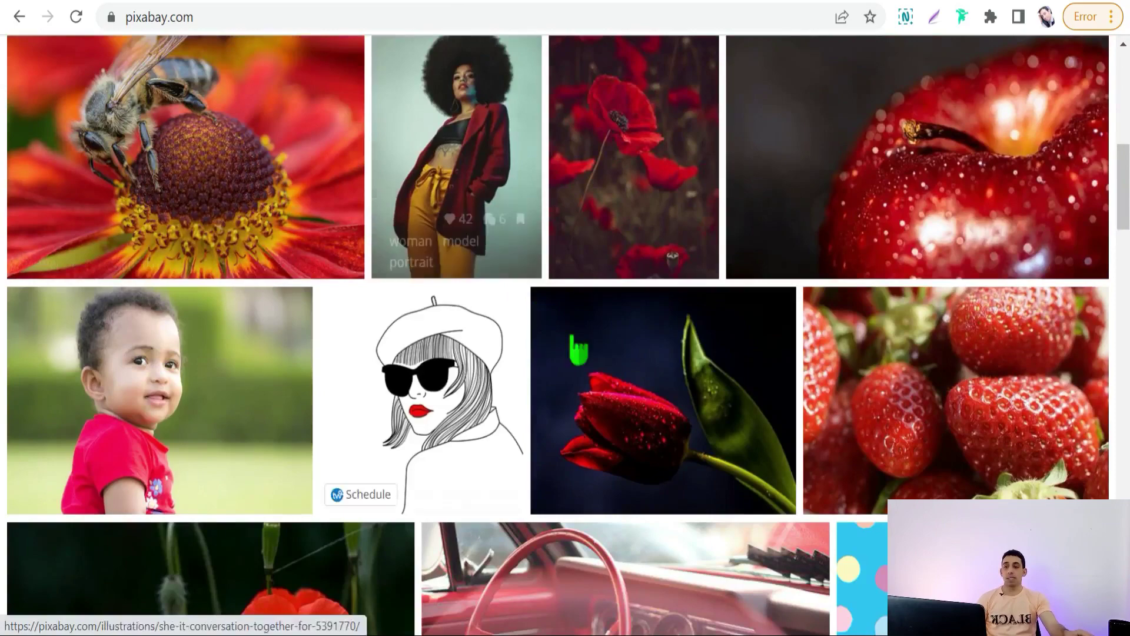
{"action": "scroll", "coordinate": [726, 229], "scroll_direction": "down", "scroll_amount": 5}
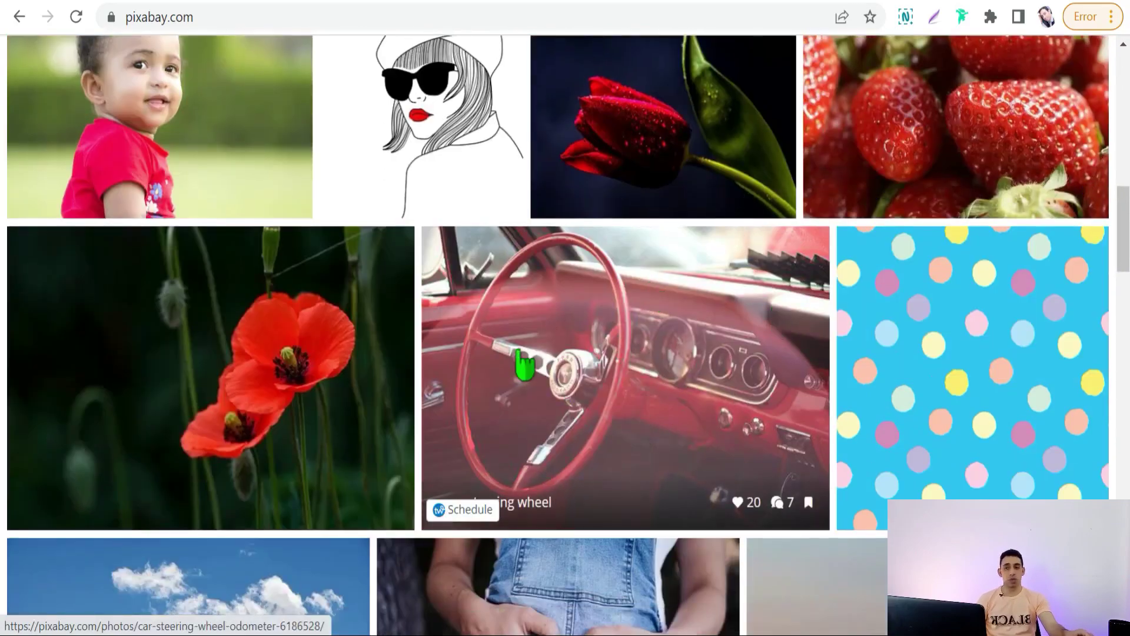
{"action": "right_click", "coordinate": [536, 313]}
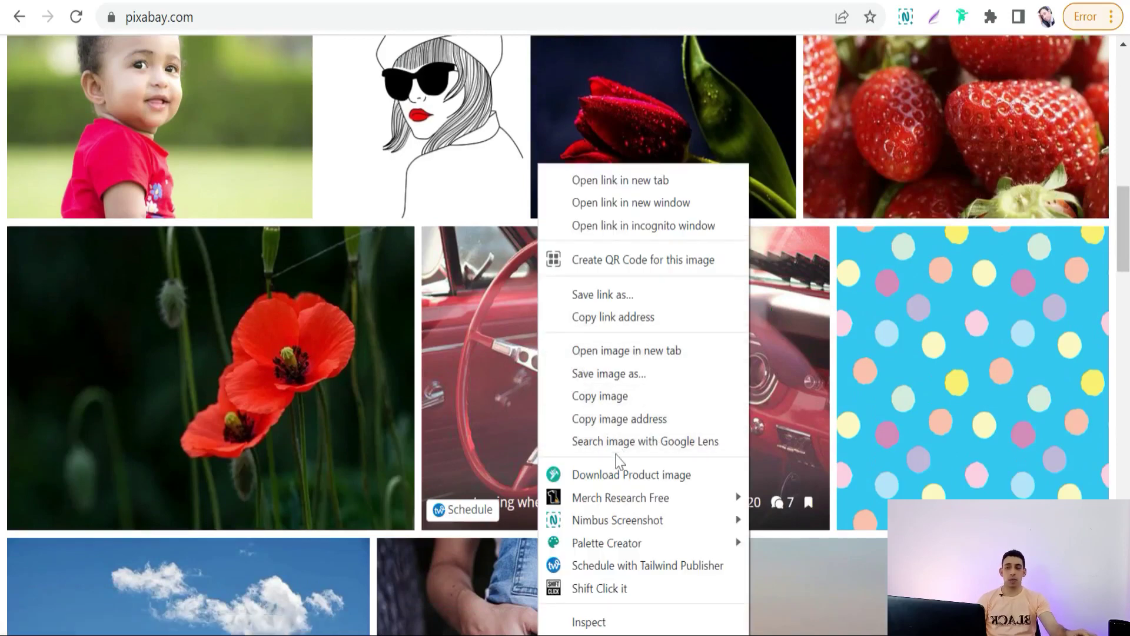
{"action": "mouse_move", "coordinate": [587, 548]}
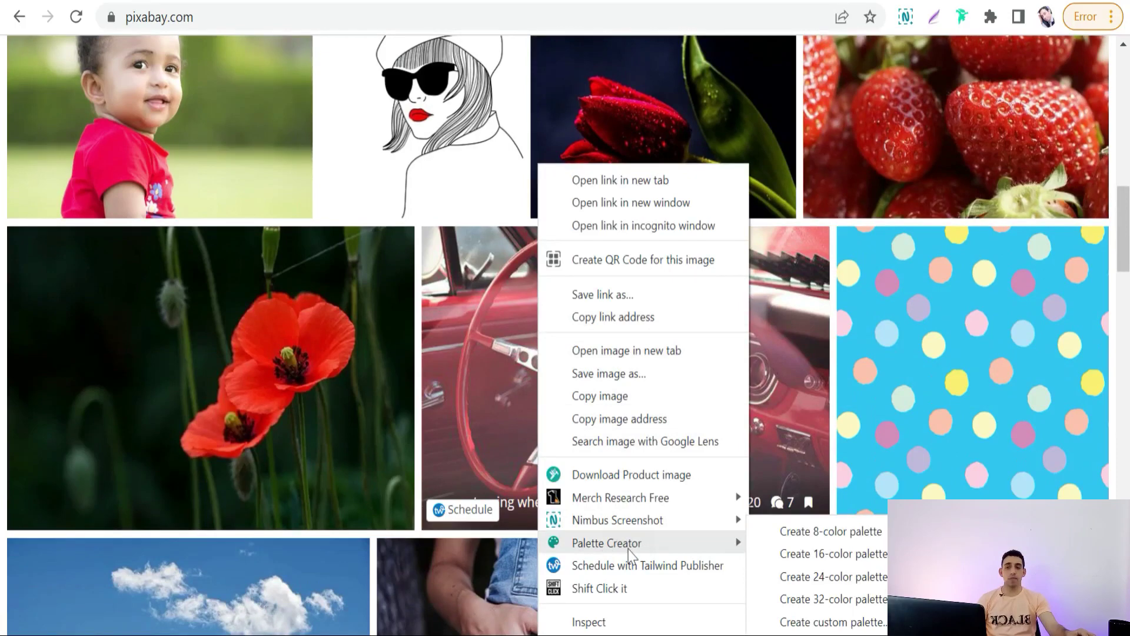
{"action": "left_click", "coordinate": [818, 534]}
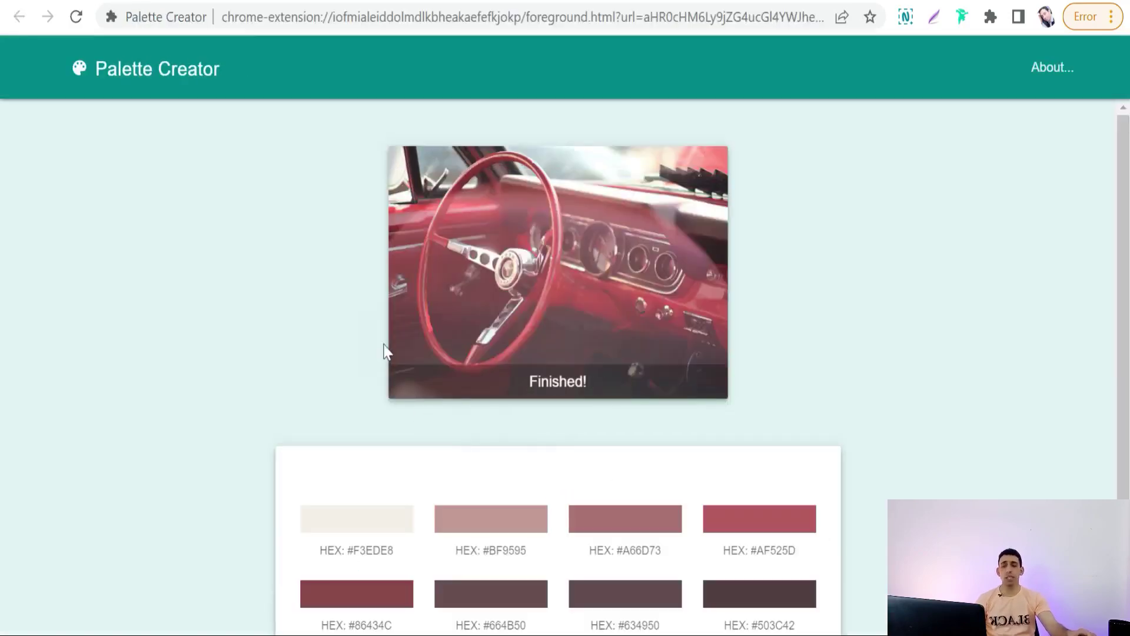
Copy the first swatch's hex code #F3EDE8 and return to the Canva design.
{"action": "scroll", "coordinate": [384, 351], "scroll_direction": "down", "scroll_amount": 2}
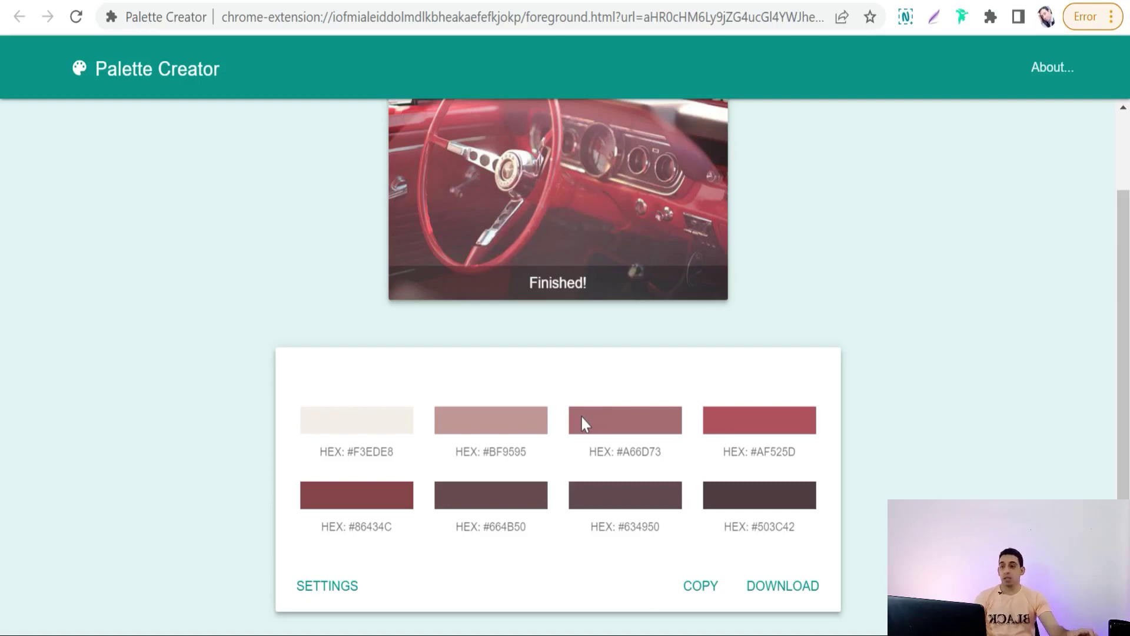
{"action": "left_click_drag", "start_coordinate": [347, 452], "coordinate": [395, 457]}
{"action": "key", "text": "ctrl+c"}
{"action": "right_click", "coordinate": [384, 454]}
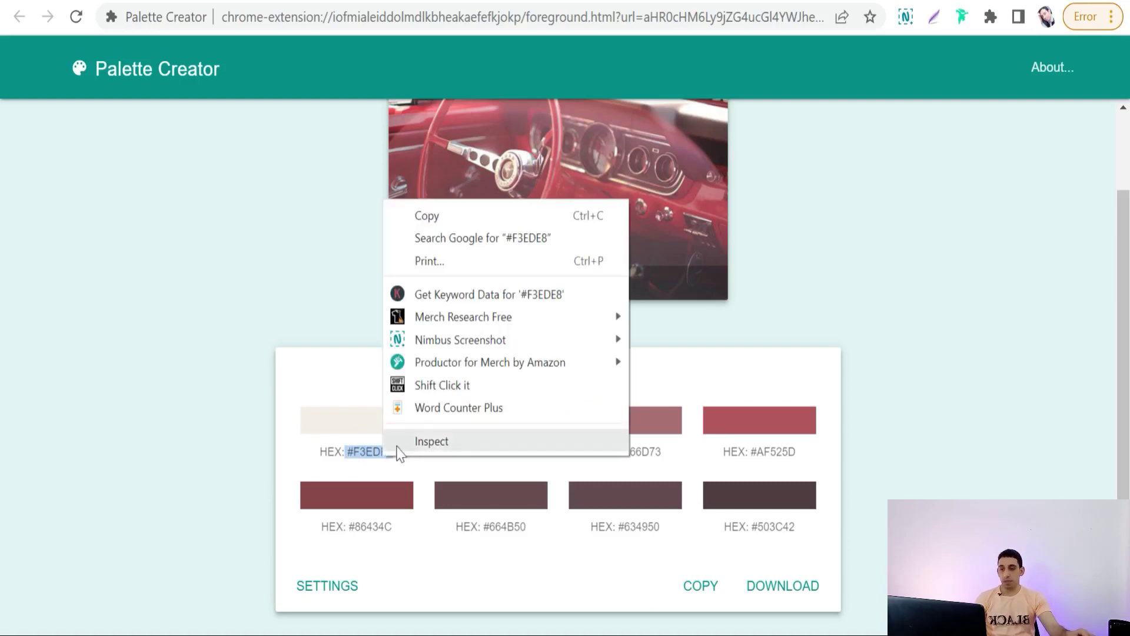
{"action": "left_click", "coordinate": [423, 215]}
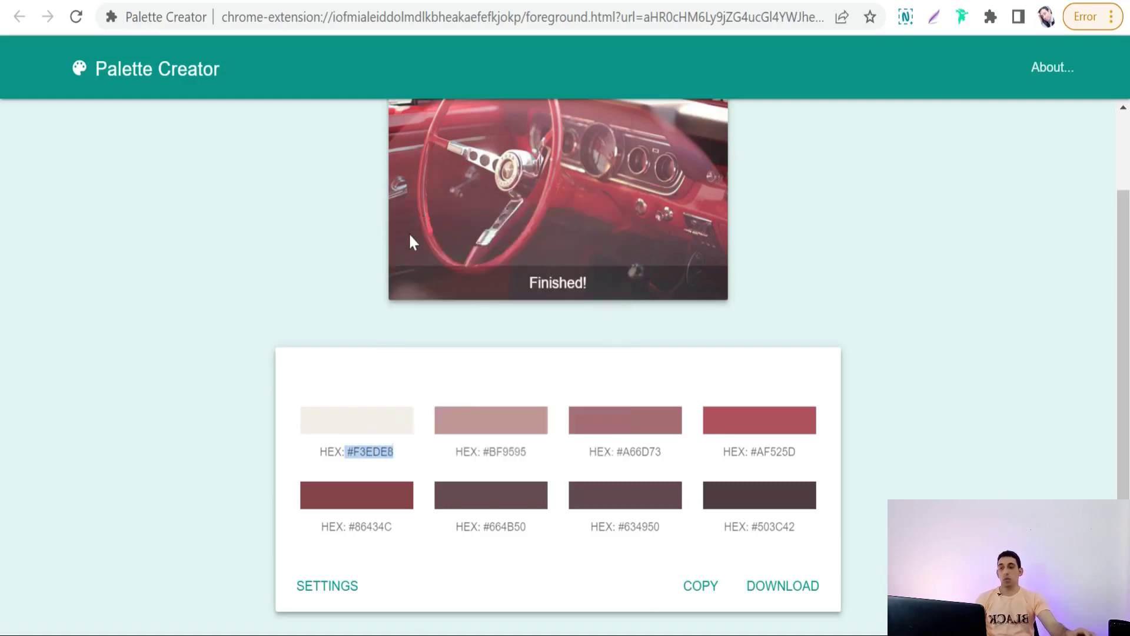
{"action": "left_click", "coordinate": [529, 1]}
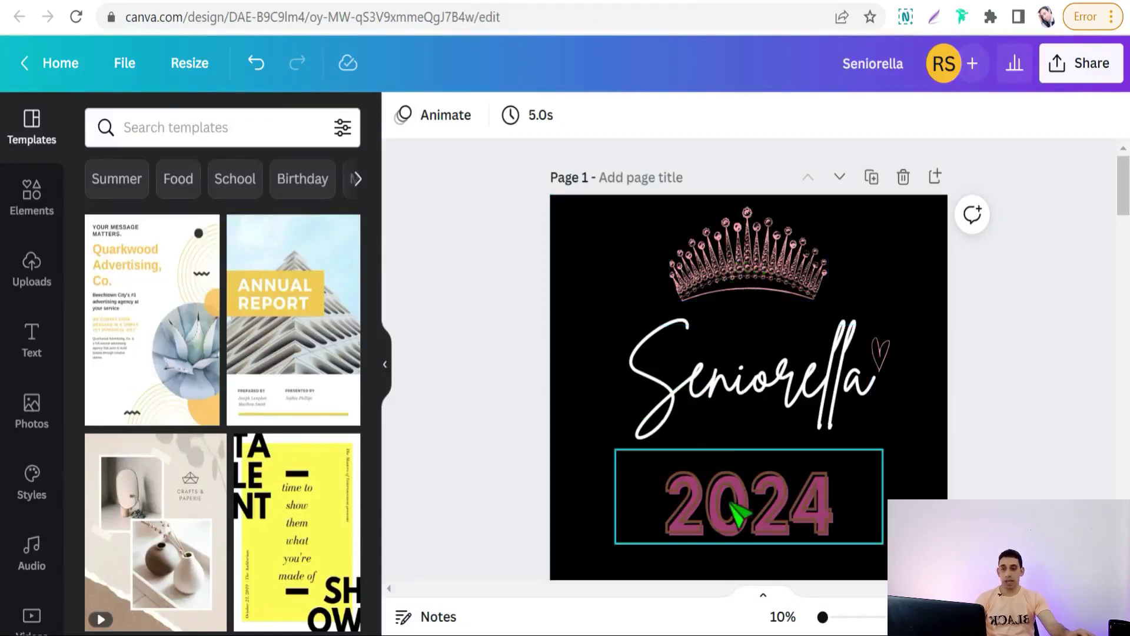
Recolour the Seniorella lettering with the pasted #F3EDE8, then select the 2024 text.
{"action": "left_click", "coordinate": [730, 400]}
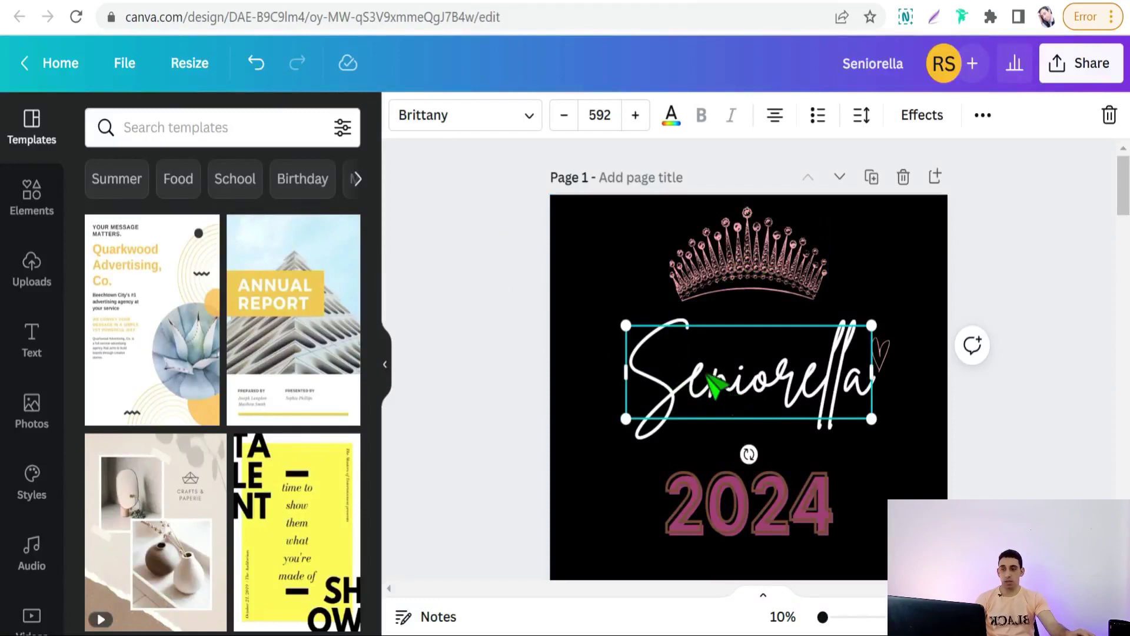
{"action": "left_click", "coordinate": [672, 123]}
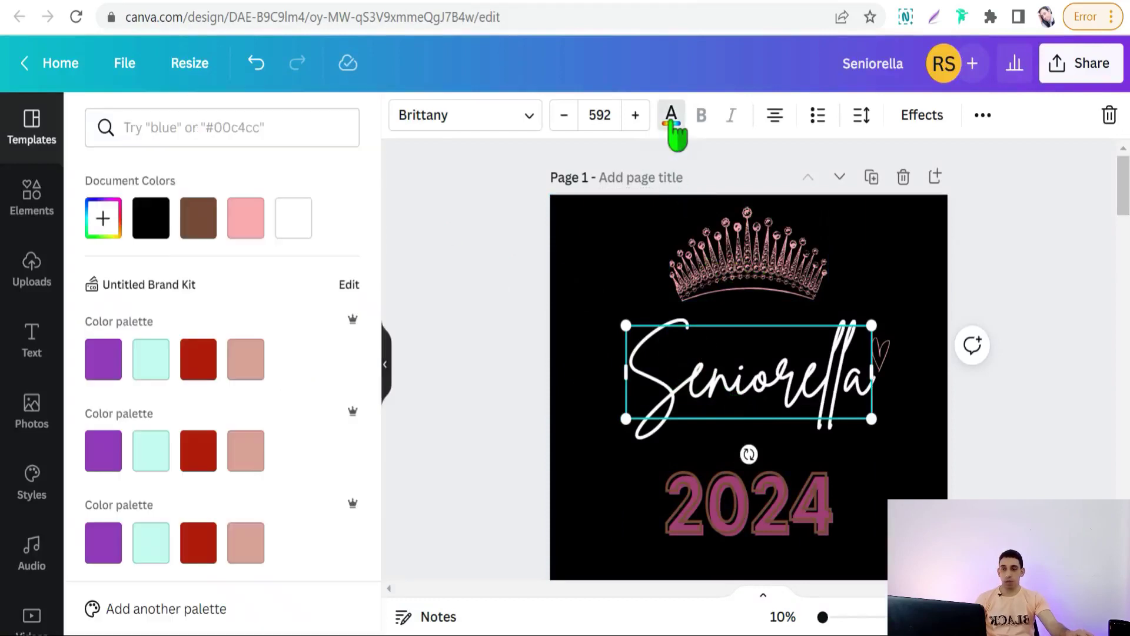
{"action": "right_click", "coordinate": [182, 126]}
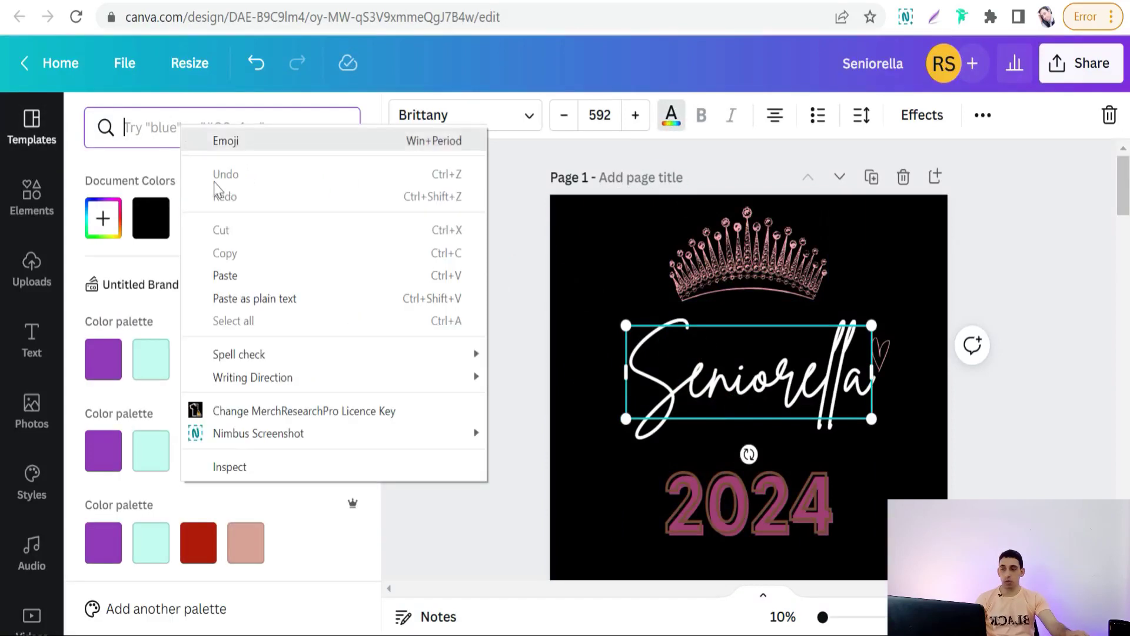
{"action": "left_click", "coordinate": [233, 271]}
{"action": "left_click", "coordinate": [104, 221]}
{"action": "left_click", "coordinate": [757, 520]}
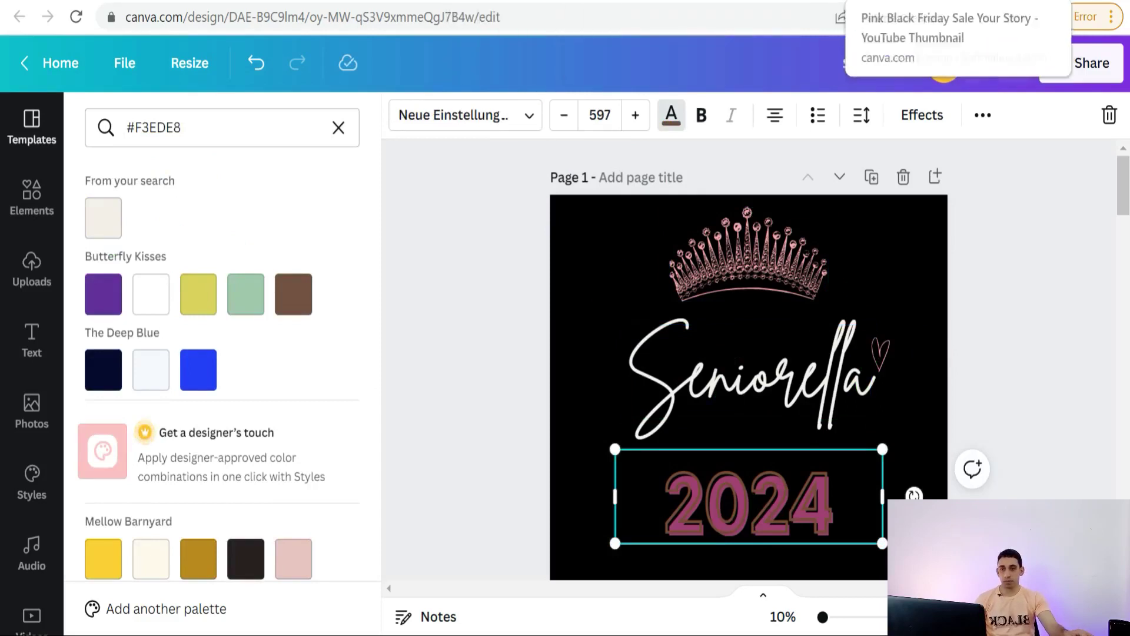
Copy the dark mauve hex code #664B50 from the car palette and return to Canva.
{"action": "left_click", "coordinate": [918, 1]}
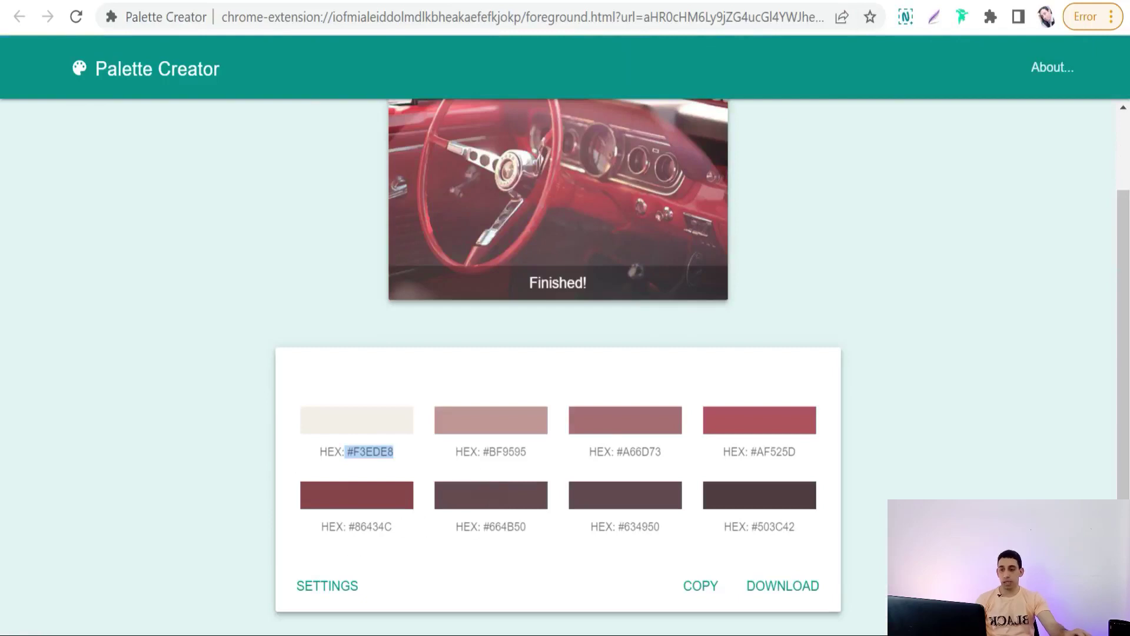
{"action": "left_click_drag", "start_coordinate": [481, 527], "coordinate": [521, 528]}
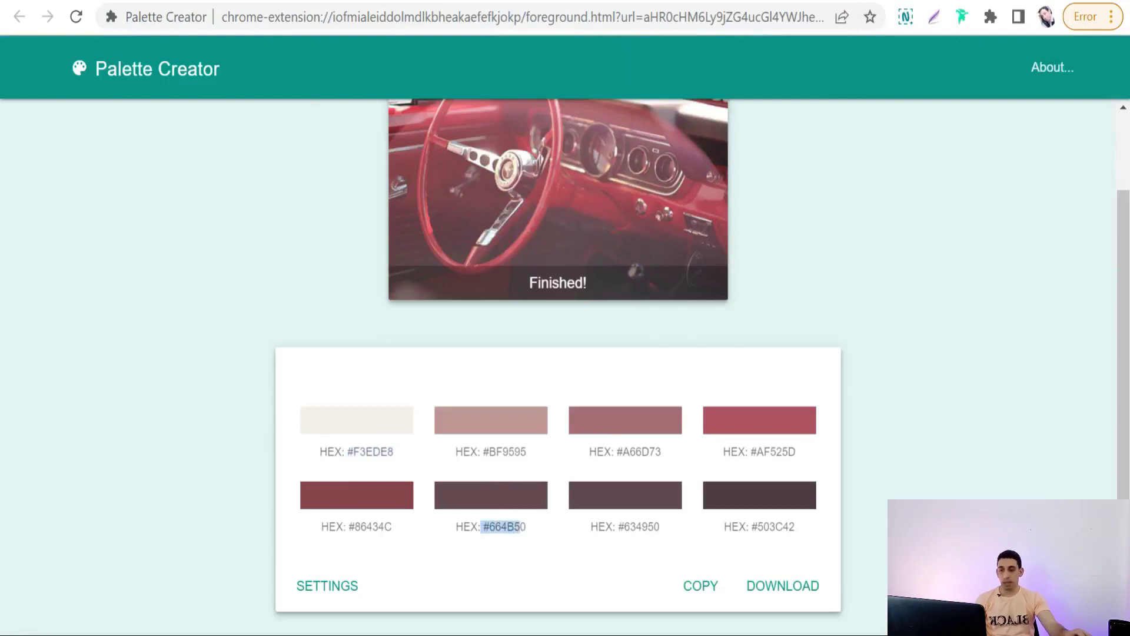
{"action": "right_click", "coordinate": [520, 529]}
{"action": "left_click", "coordinate": [563, 286]}
{"action": "left_click", "coordinate": [589, 0]}
Apply #664B50 to the Seniorella lettering and deselect it to view the result.
{"action": "left_click", "coordinate": [733, 405]}
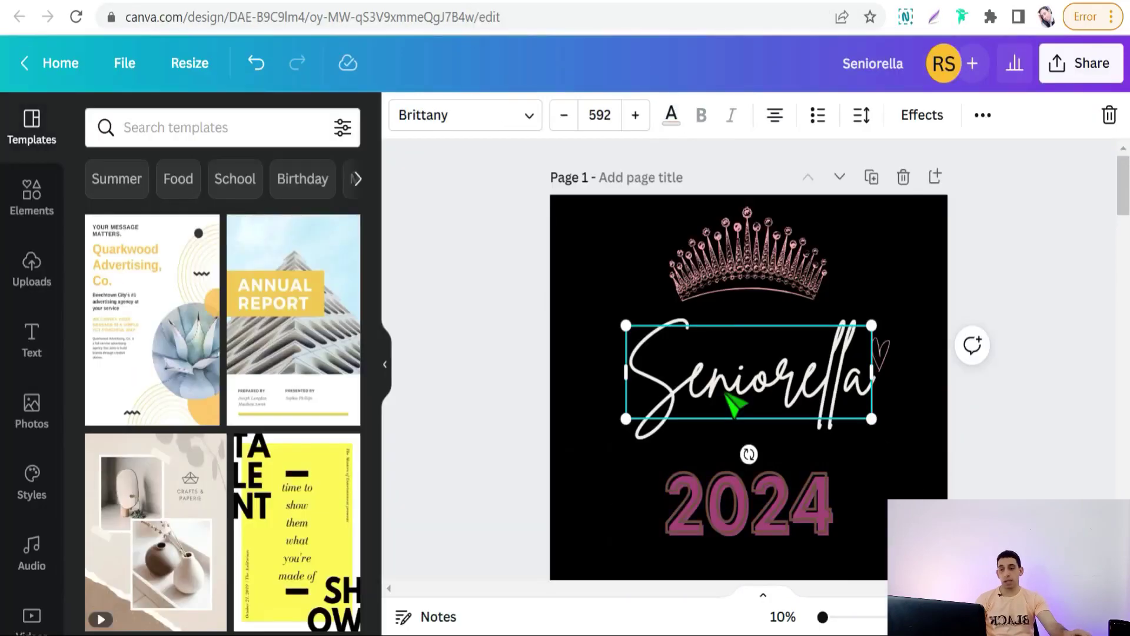
{"action": "left_click", "coordinate": [671, 118]}
{"action": "left_click", "coordinate": [339, 128]}
{"action": "right_click", "coordinate": [140, 135]}
{"action": "left_click", "coordinate": [174, 284]}
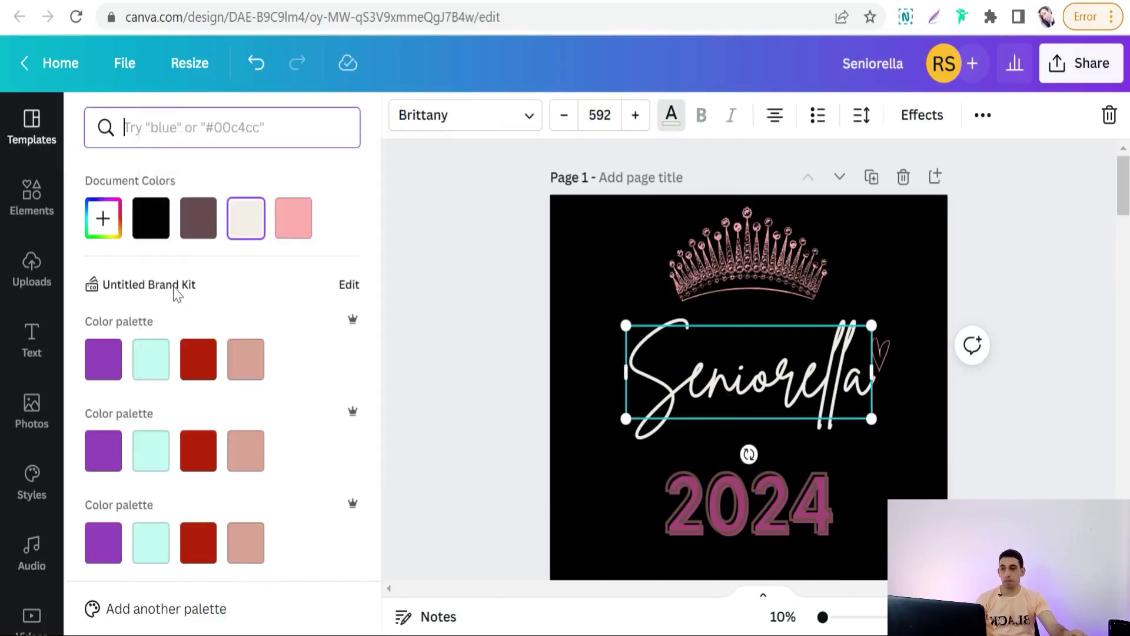
{"action": "left_click", "coordinate": [114, 227]}
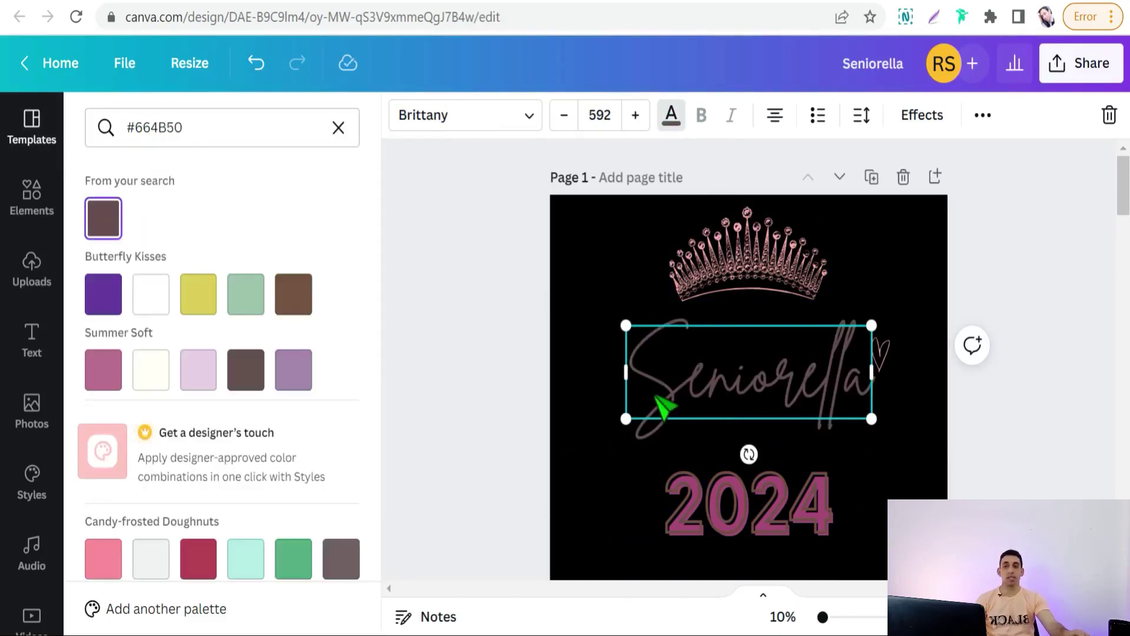
{"action": "key", "text": "Escape"}
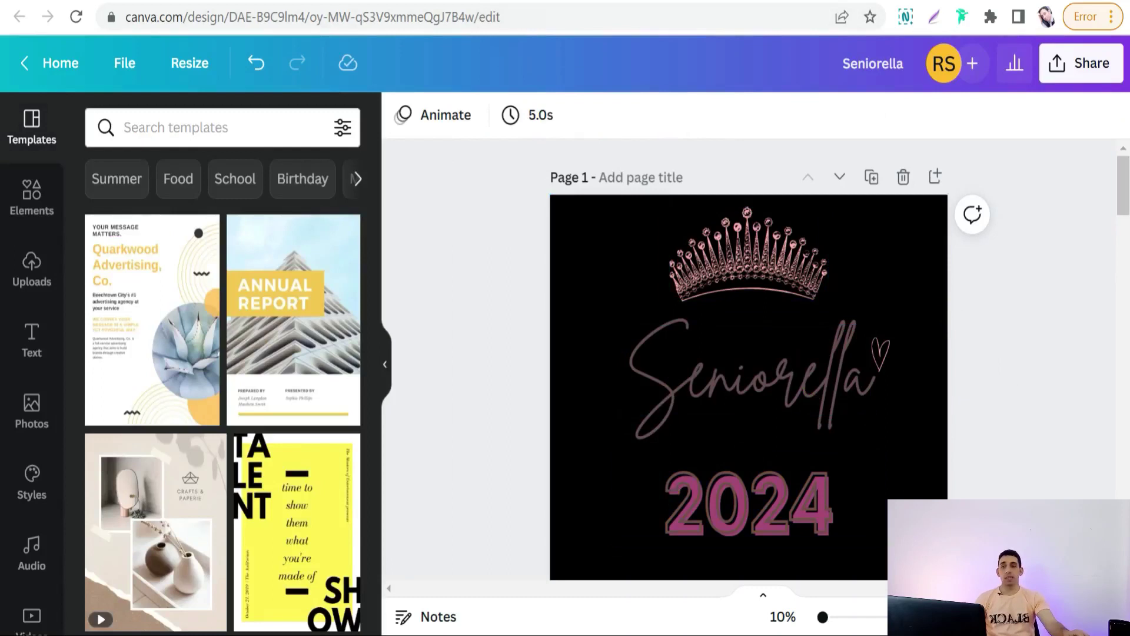
{"action": "left_click", "coordinate": [588, 2]}
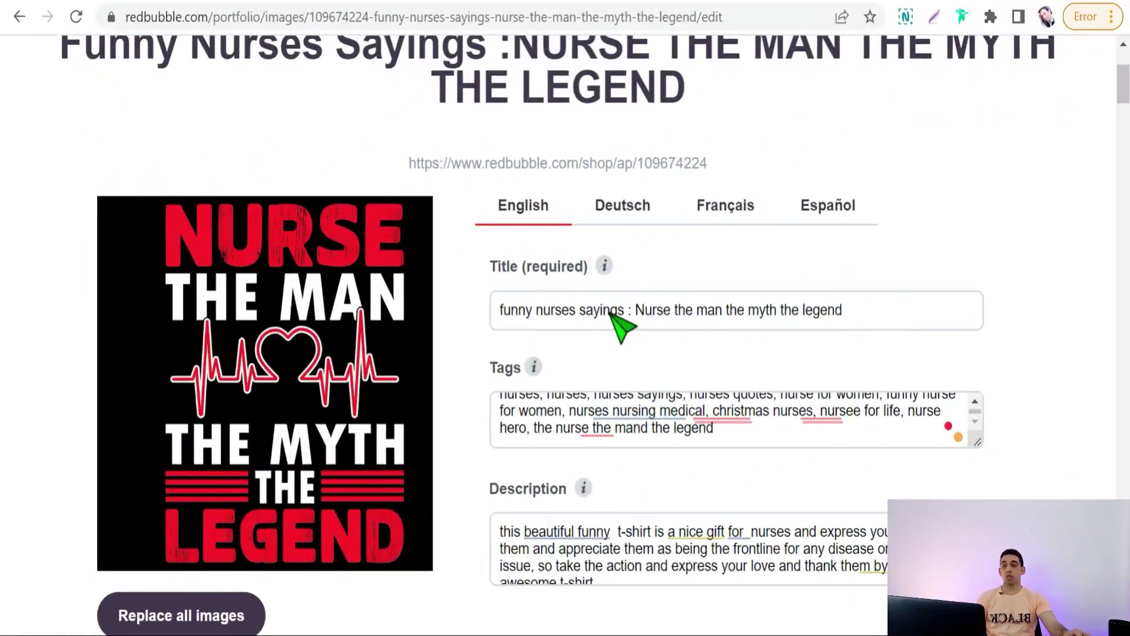
Copy the Redbubble listing title and paste it into the Change Case extension.
{"action": "triple_click", "coordinate": [612, 312]}
{"action": "right_click", "coordinate": [613, 312]}
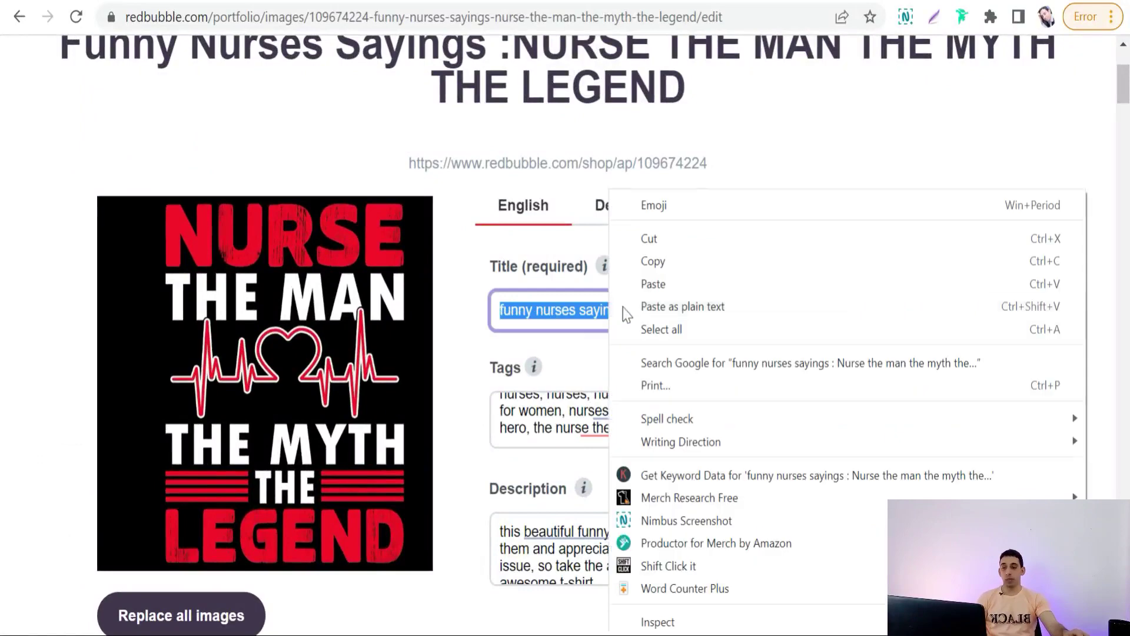
{"action": "left_click", "coordinate": [650, 261]}
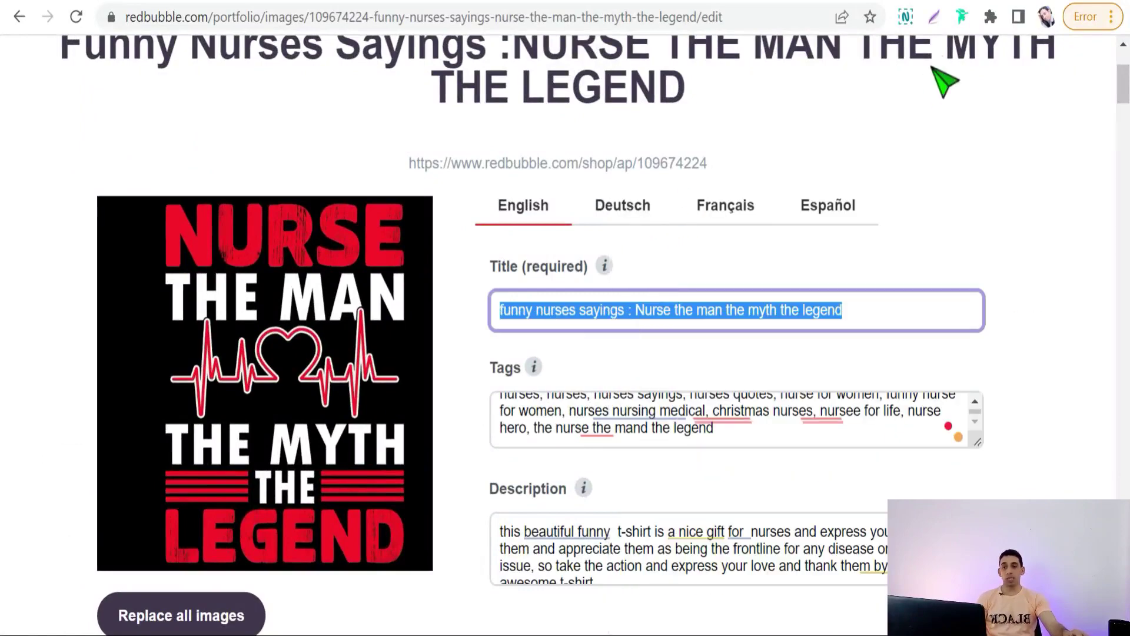
{"action": "left_click", "coordinate": [991, 17]}
{"action": "scroll", "coordinate": [863, 371], "scroll_direction": "down", "scroll_amount": 10}
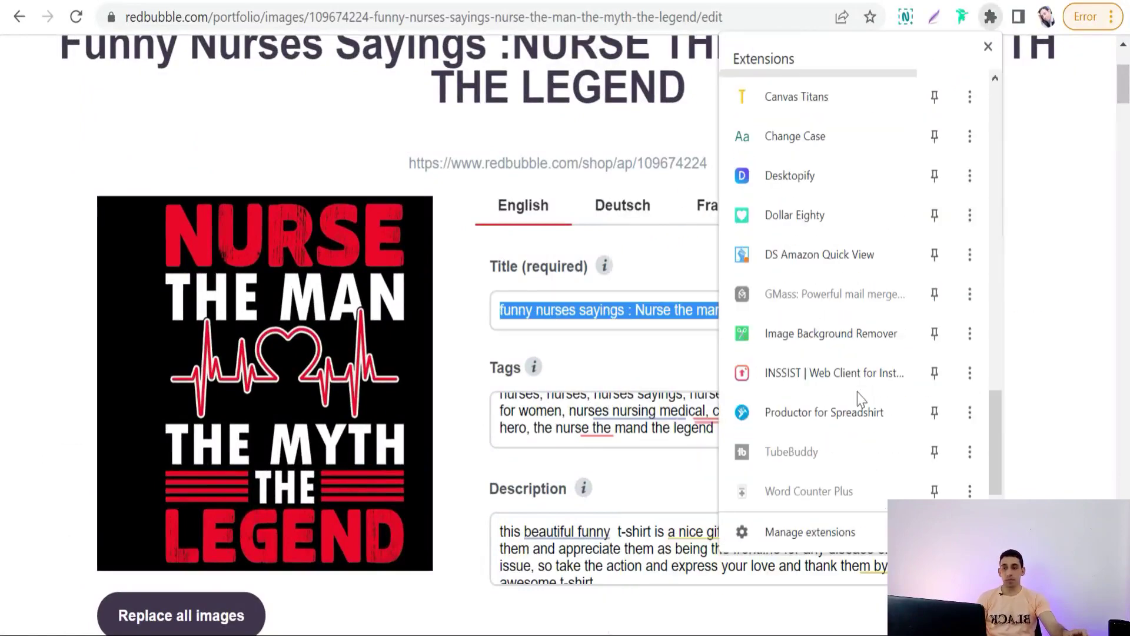
{"action": "left_click", "coordinate": [782, 136]}
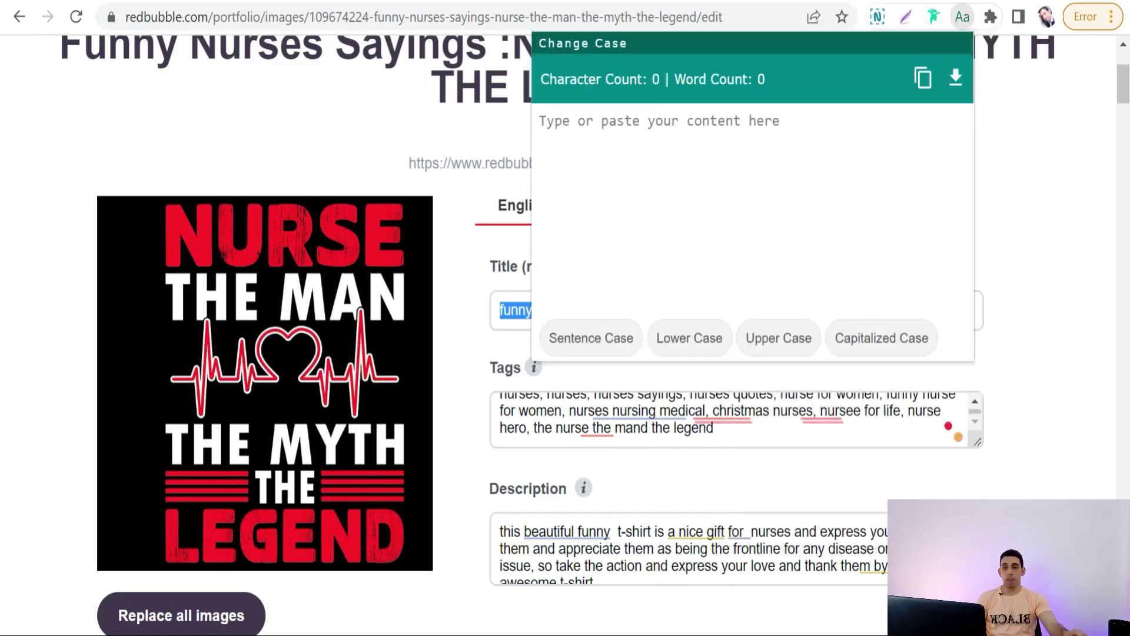
{"action": "right_click", "coordinate": [539, 123]}
{"action": "left_click", "coordinate": [641, 281]}
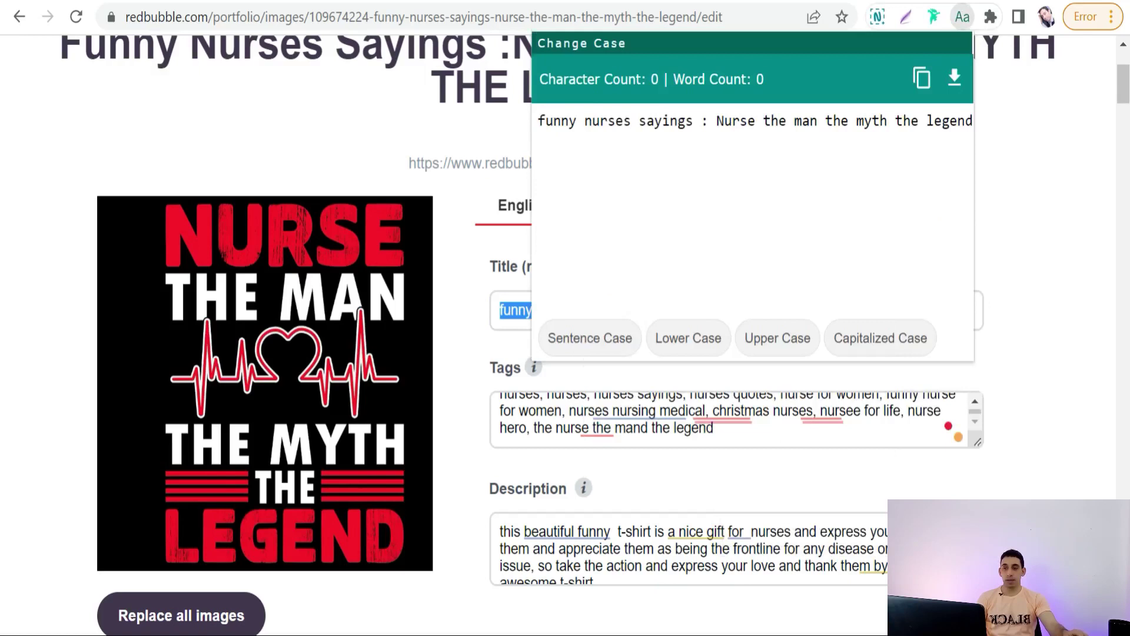
Convert the title to Capitalized Case and replace the Title field with the result.
{"action": "left_click", "coordinate": [863, 348]}
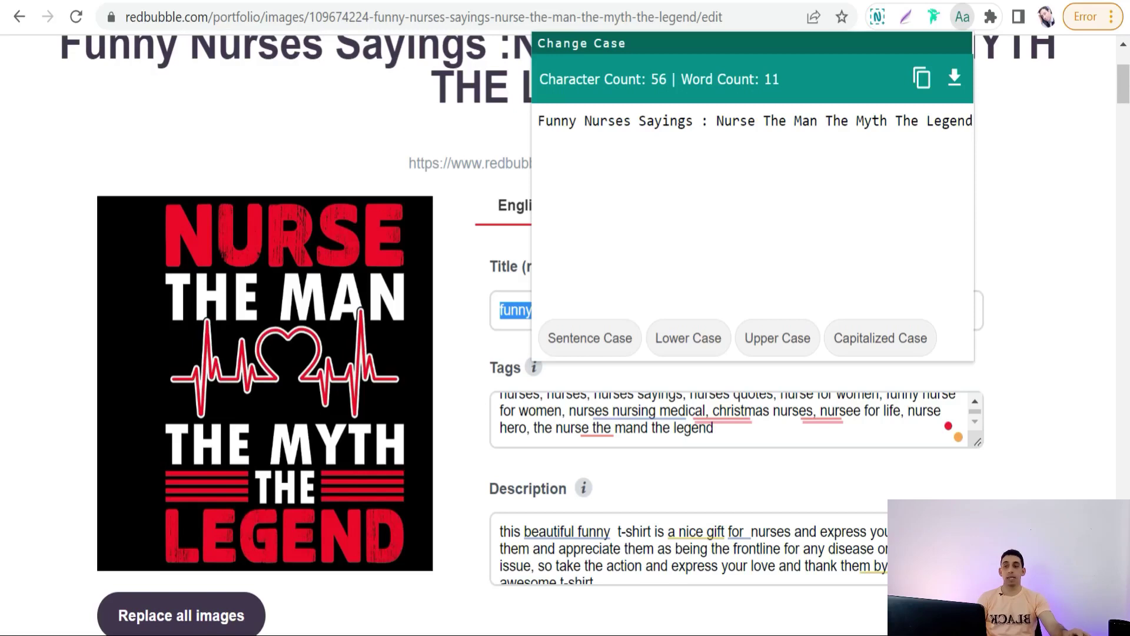
{"action": "left_click", "coordinate": [538, 120]}
{"action": "left_click_drag", "start_coordinate": [538, 121], "coordinate": [973, 121]}
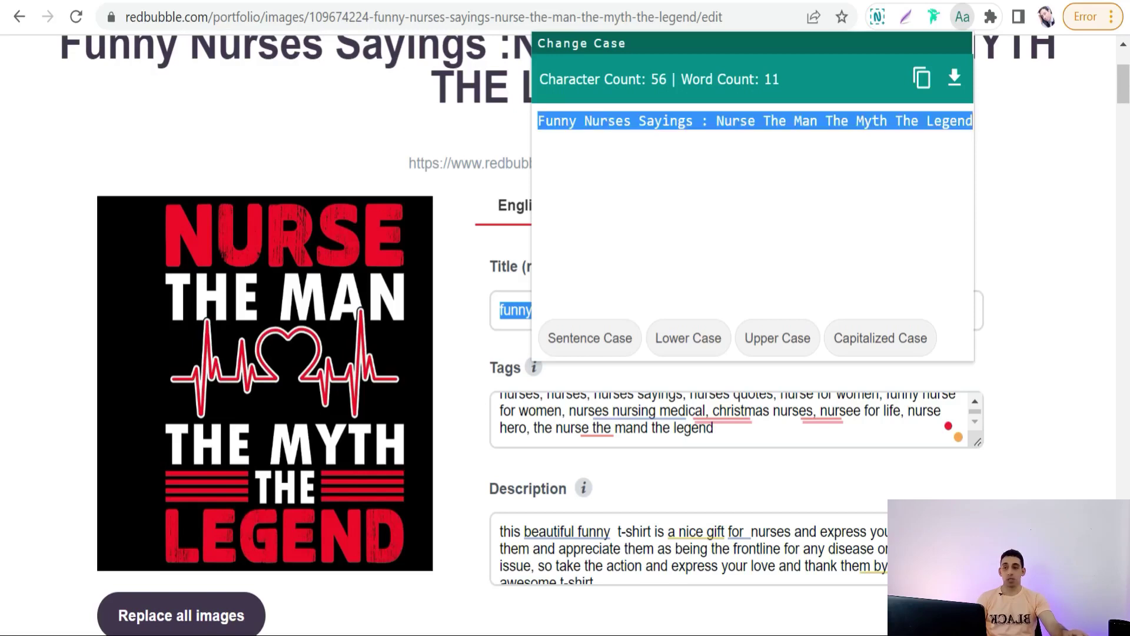
{"action": "right_click", "coordinate": [555, 123]}
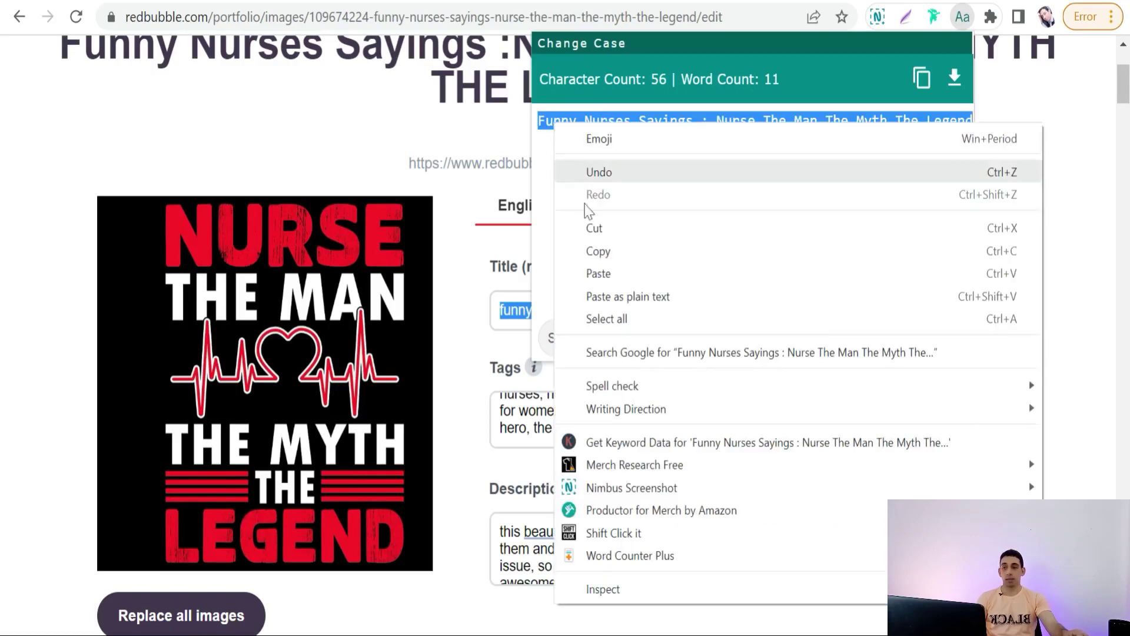
{"action": "left_click", "coordinate": [600, 253]}
{"action": "left_click", "coordinate": [511, 313]}
{"action": "left_click", "coordinate": [530, 310]}
{"action": "key", "text": "ctrl+a"}
{"action": "key", "text": "ctrl+v"}
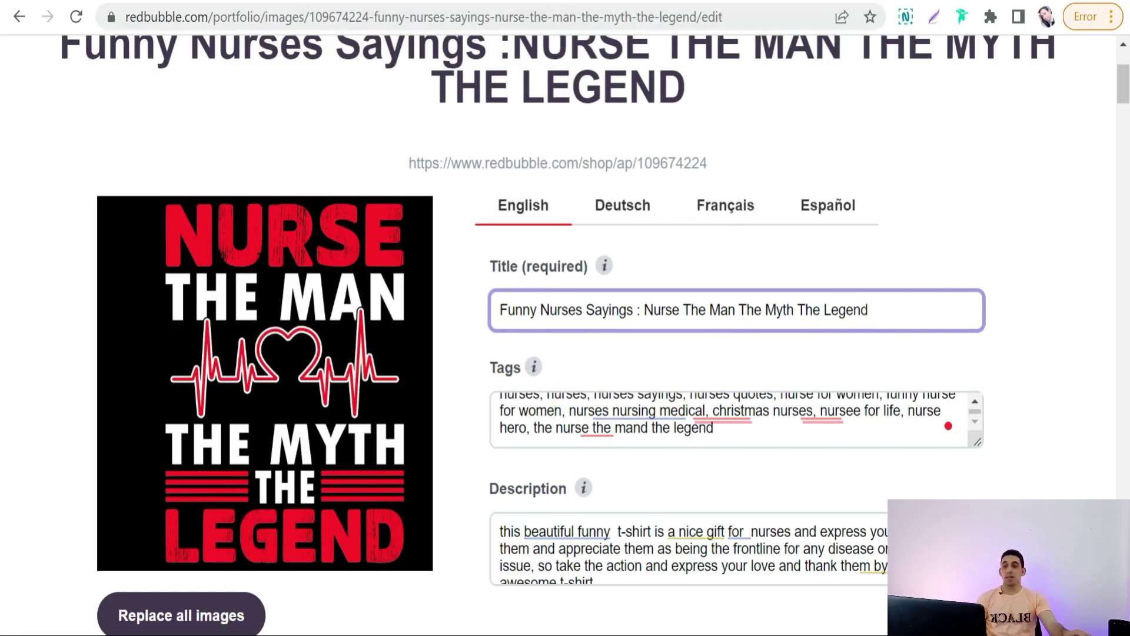
{"action": "left_click", "coordinate": [566, 5]}
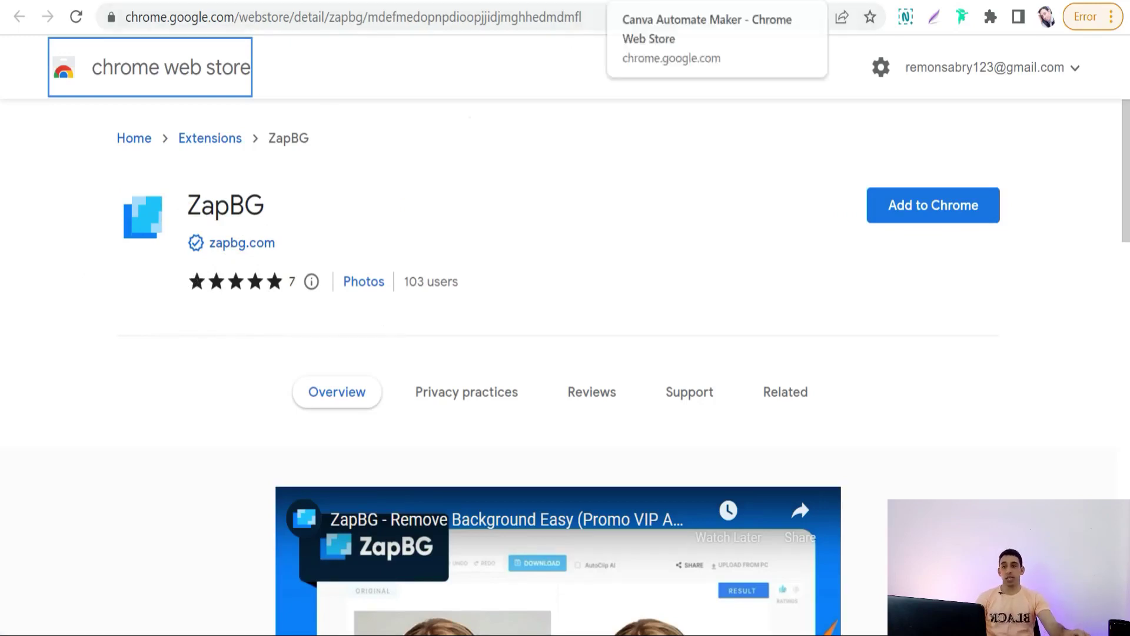
Switch to the Canva Automate Maker store page to see its related extensions.
{"action": "left_click", "coordinate": [677, 2]}
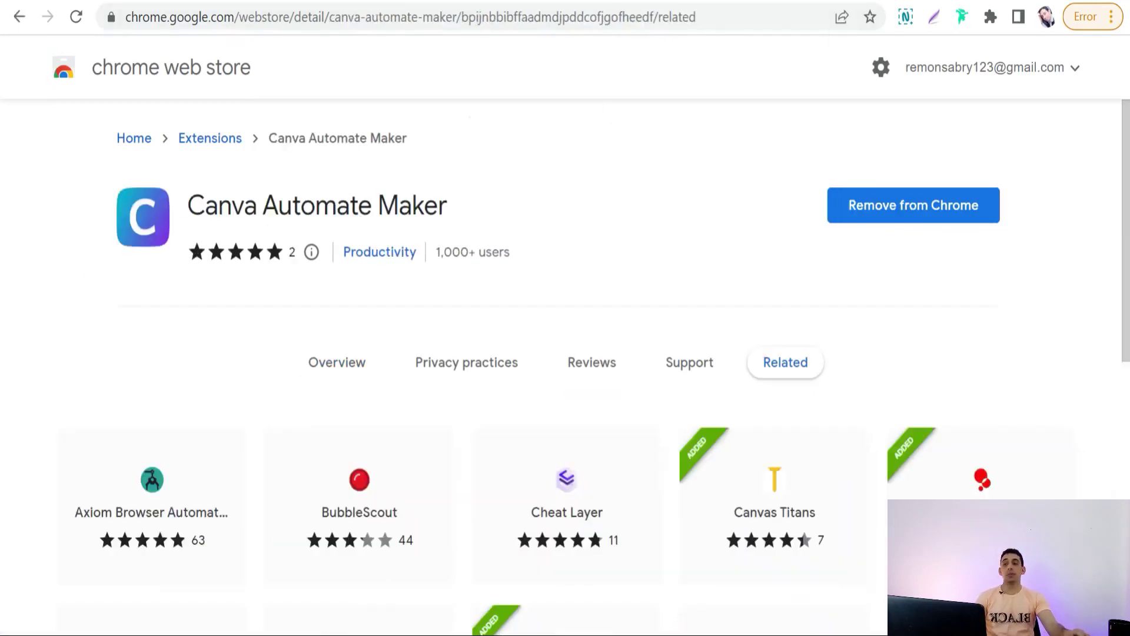